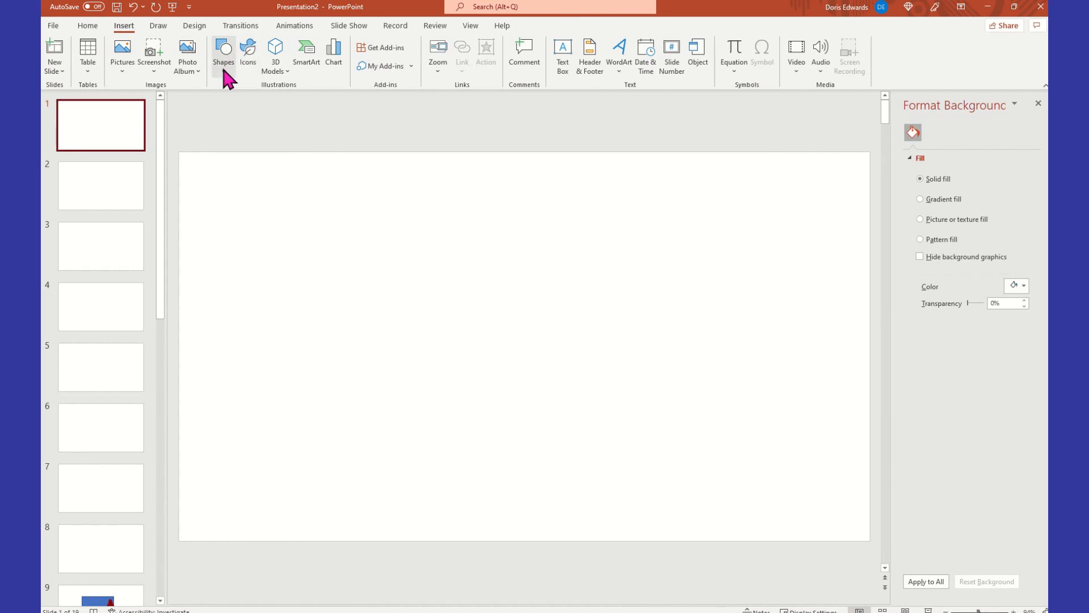
Draw a rectangle about 5.86" wide and 4.76" high in the upper left area of the first slide
left_click(248, 97)
mouse_move(215, 191)
left_mouse_down()
mouse_move(270, 455)
mouse_move(255, 506)
mouse_move(637, 542)
mouse_move(617, 497)
mouse_move(758, 508)
mouse_move(510, 441)
left_mouse_up()
left_click_drag(390, 261, 380, 236)
left_click(126, 26)
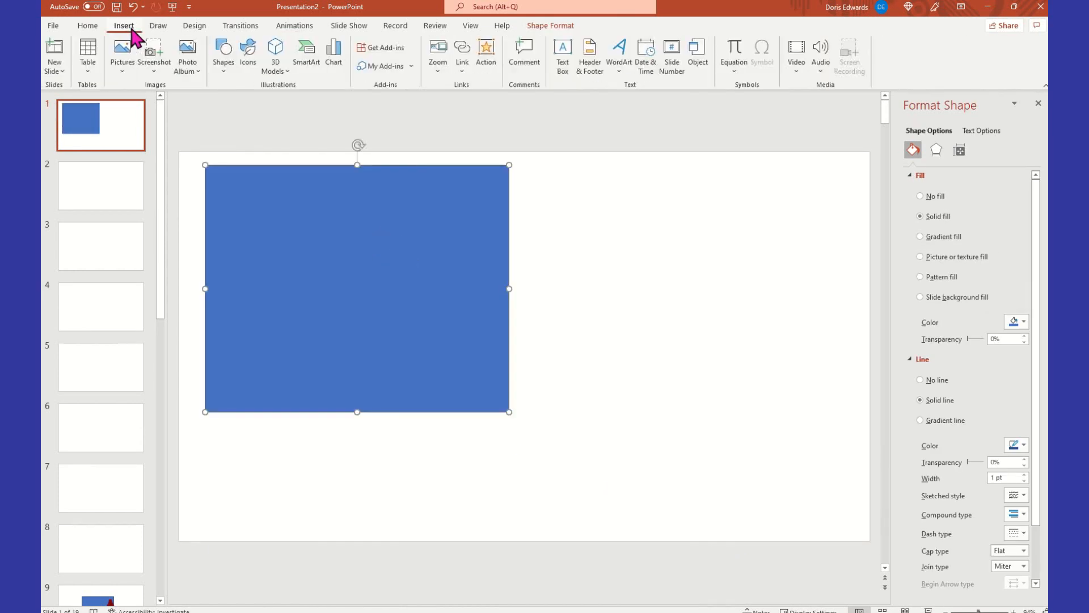
left_click(225, 62)
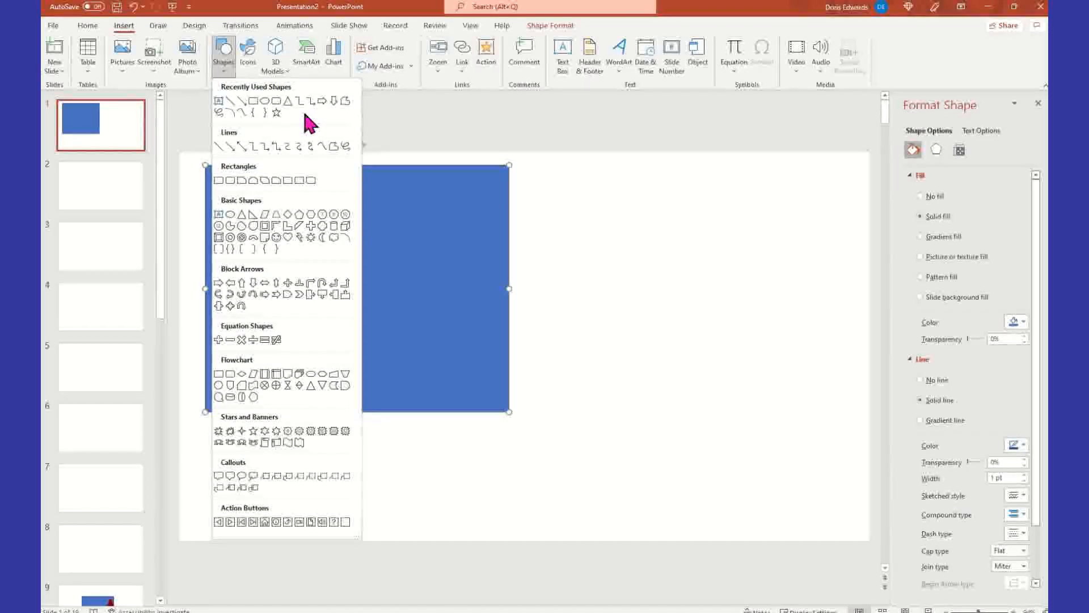
left_click(253, 102)
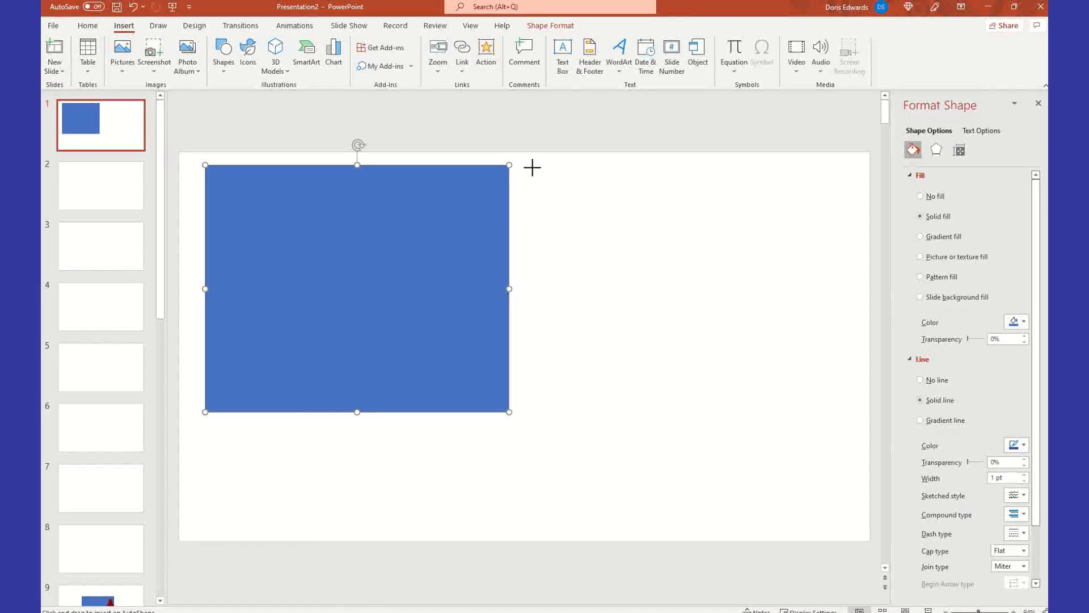
left_click(551, 196)
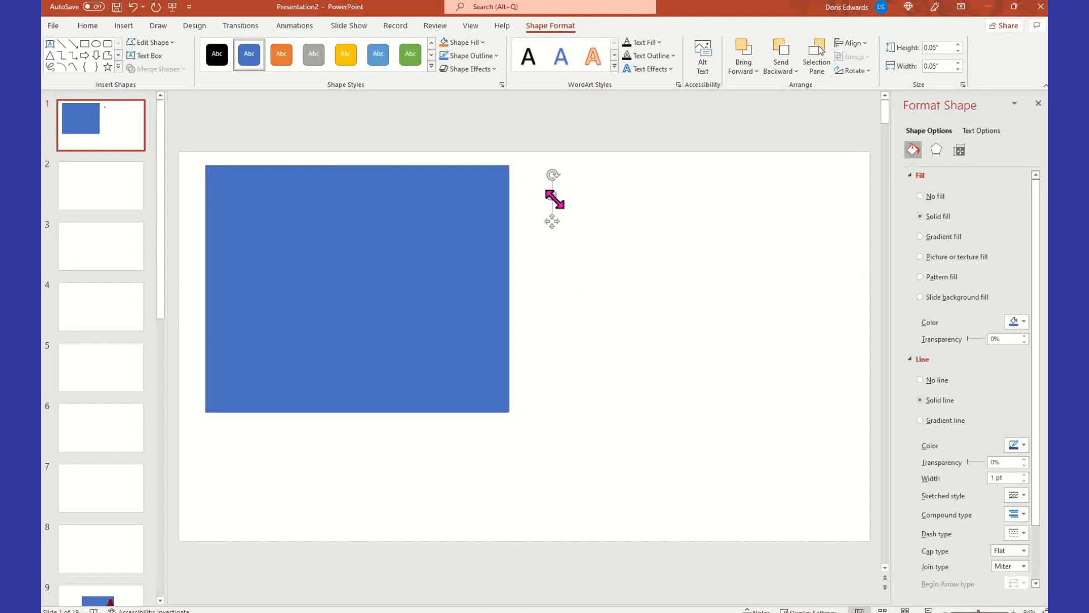
left_click(583, 262)
left_click(552, 199)
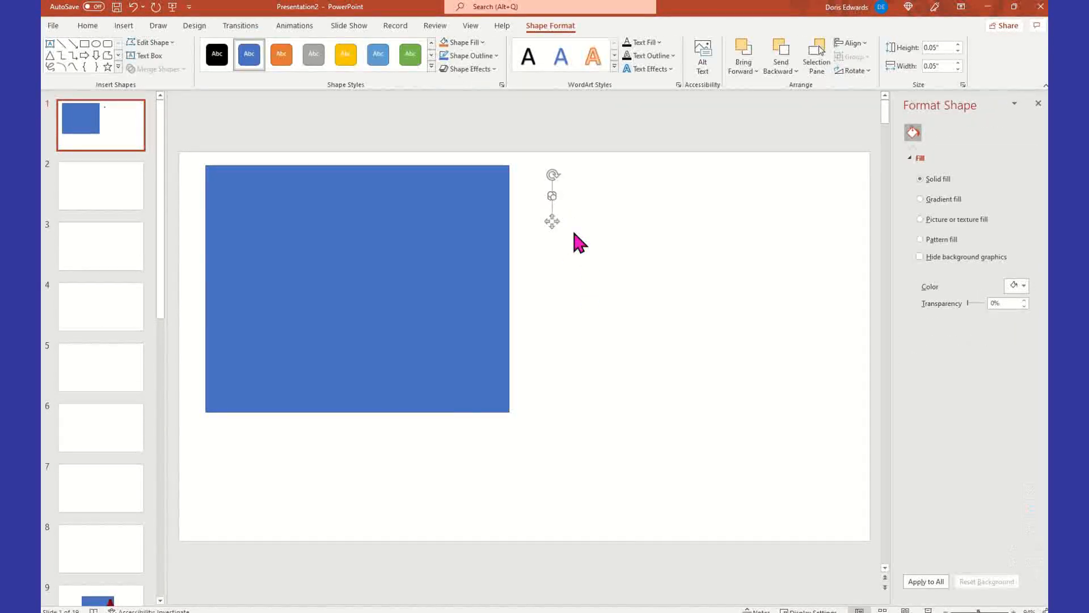
left_click_drag(555, 198, 808, 408)
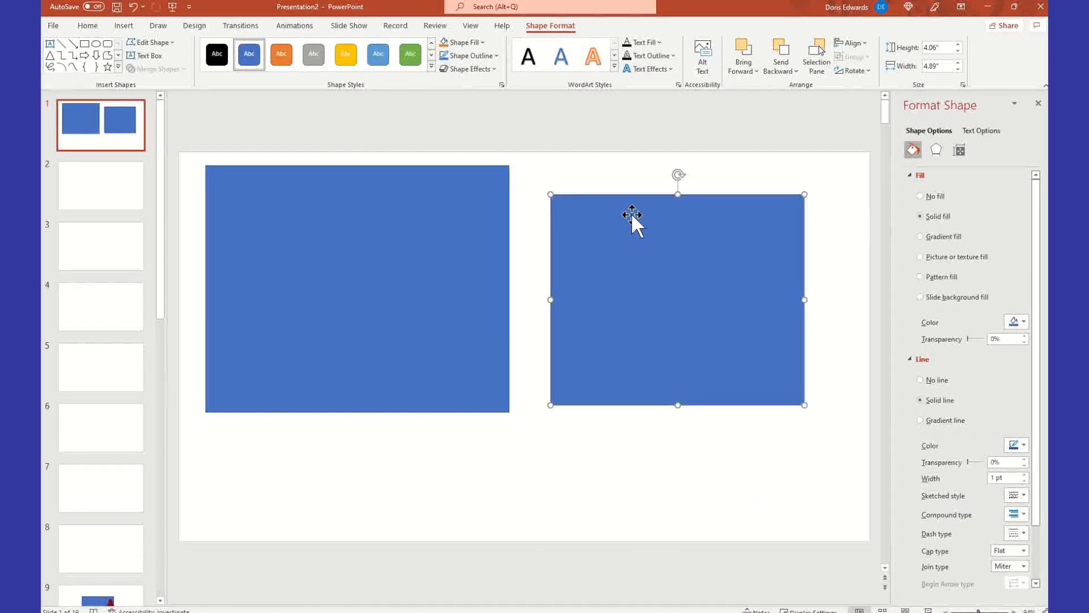
key("Delete")
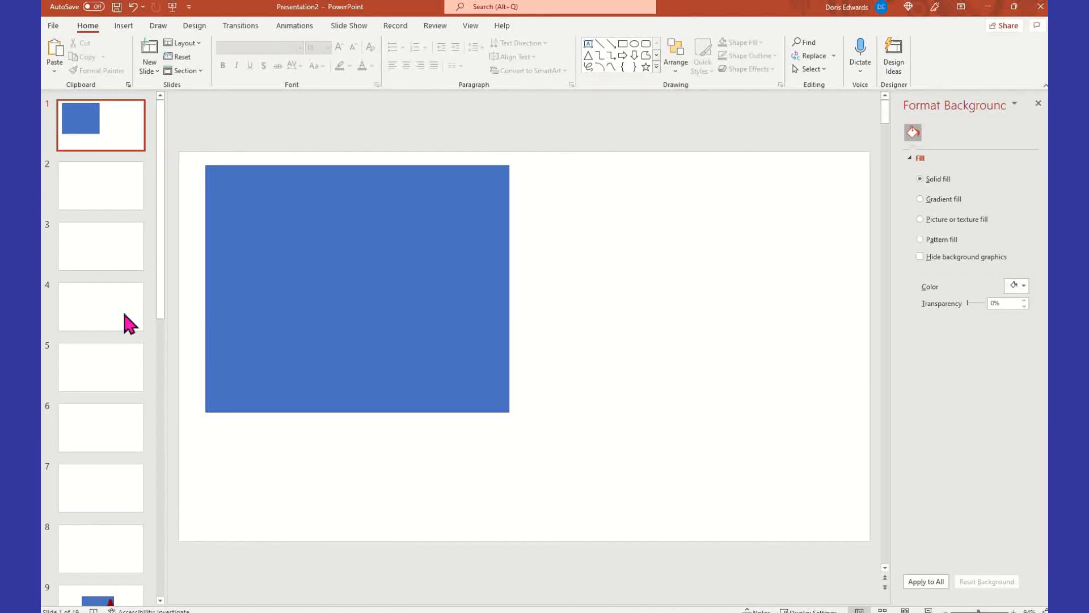
left_click(124, 26)
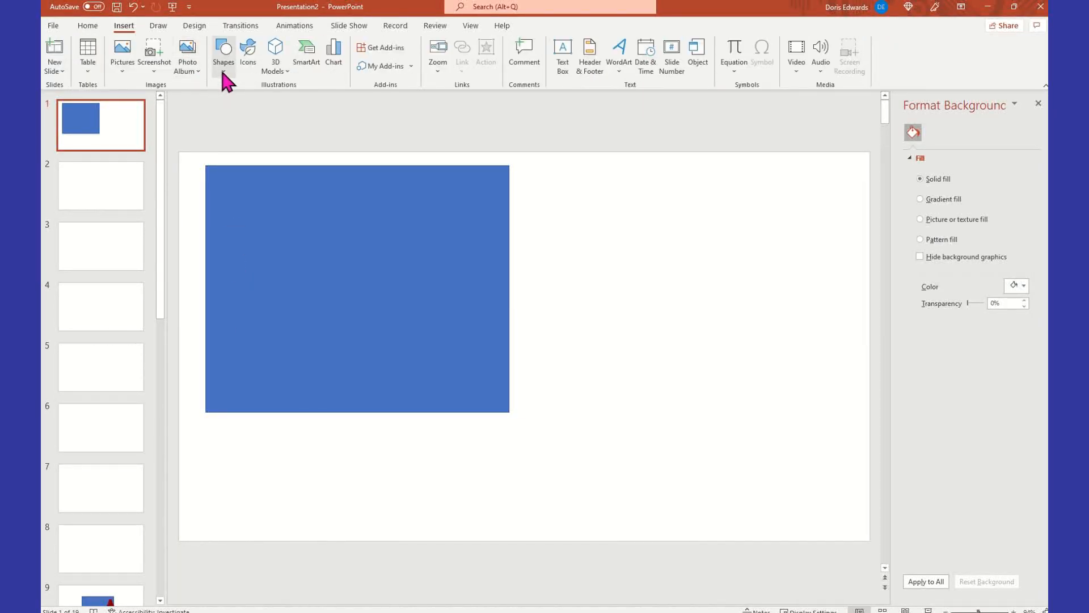
left_click(224, 68)
left_click(257, 101)
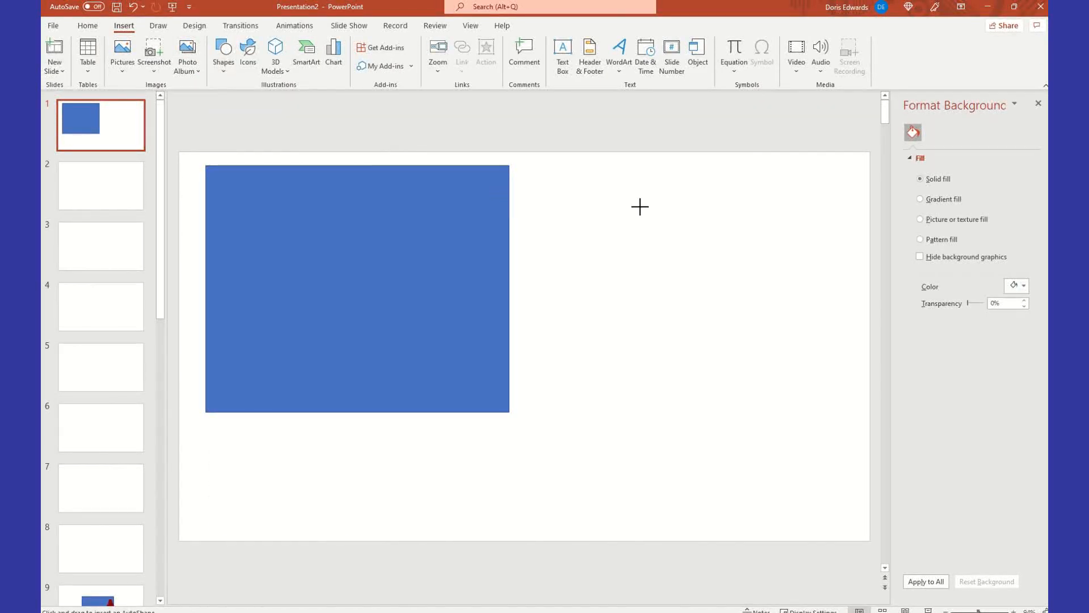
left_click(637, 206)
left_click(692, 284)
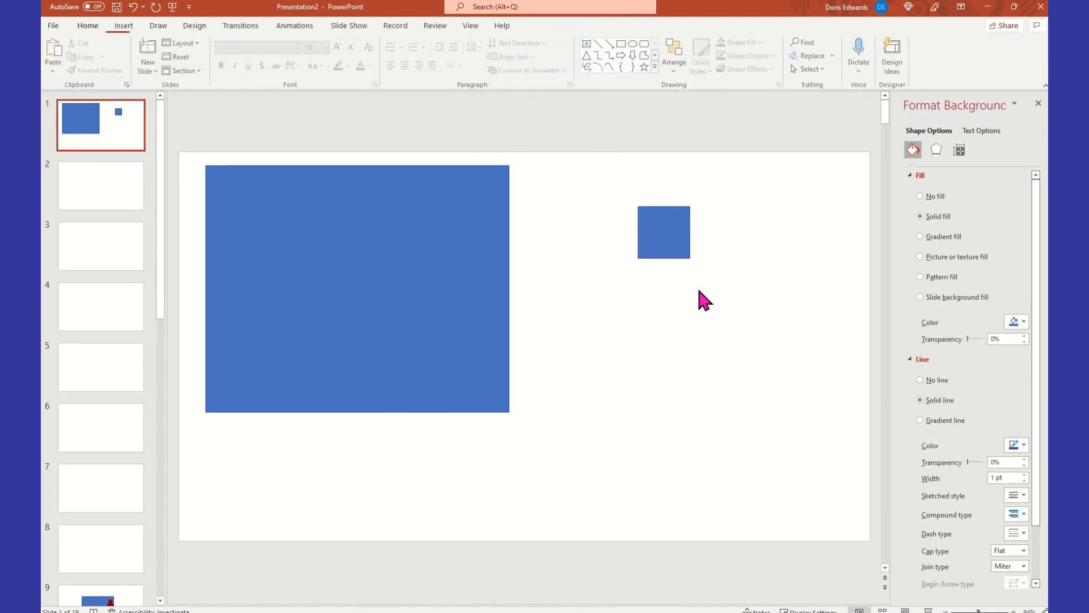
left_click(680, 248)
left_click(692, 254)
left_click(691, 257)
left_click_drag(691, 260, 850, 437)
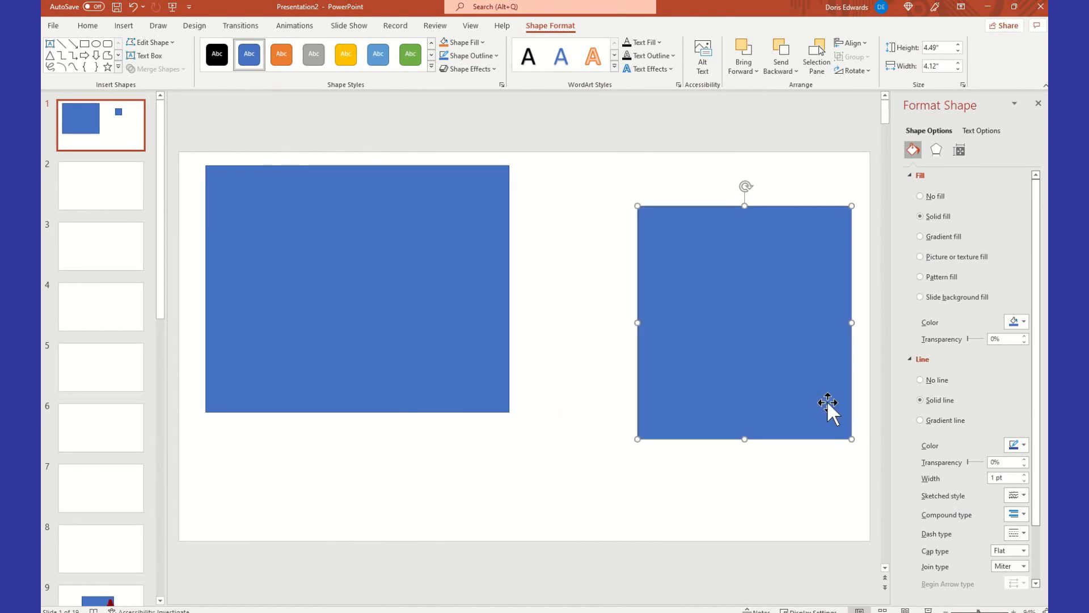
left_click_drag(751, 338, 686, 305)
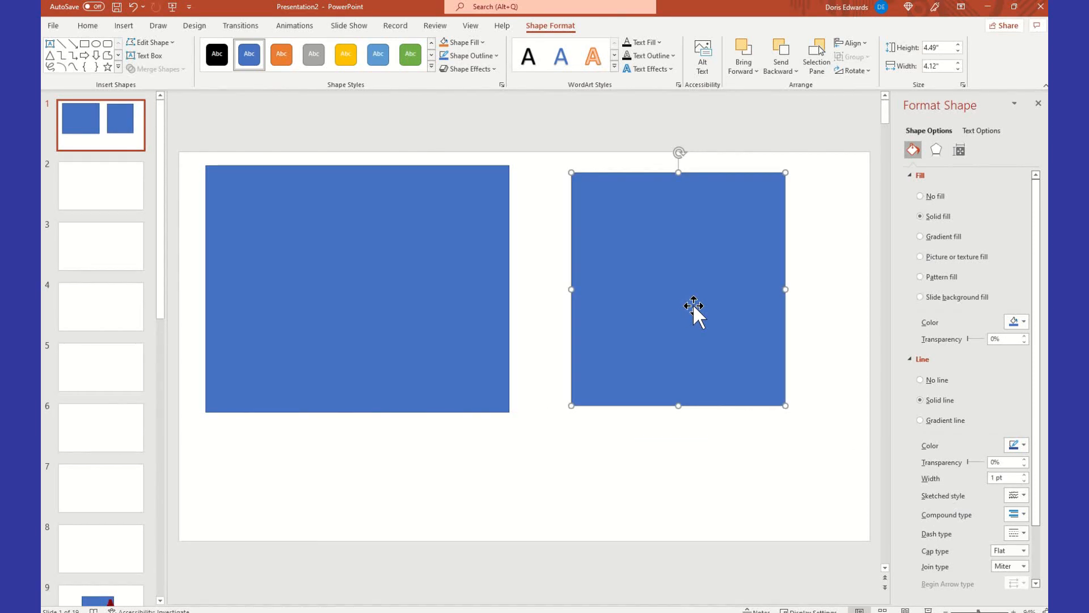
key("Delete")
left_click(125, 26)
Apply the solid black shape style to the rectangle and set its outline to No line
double_click(341, 234)
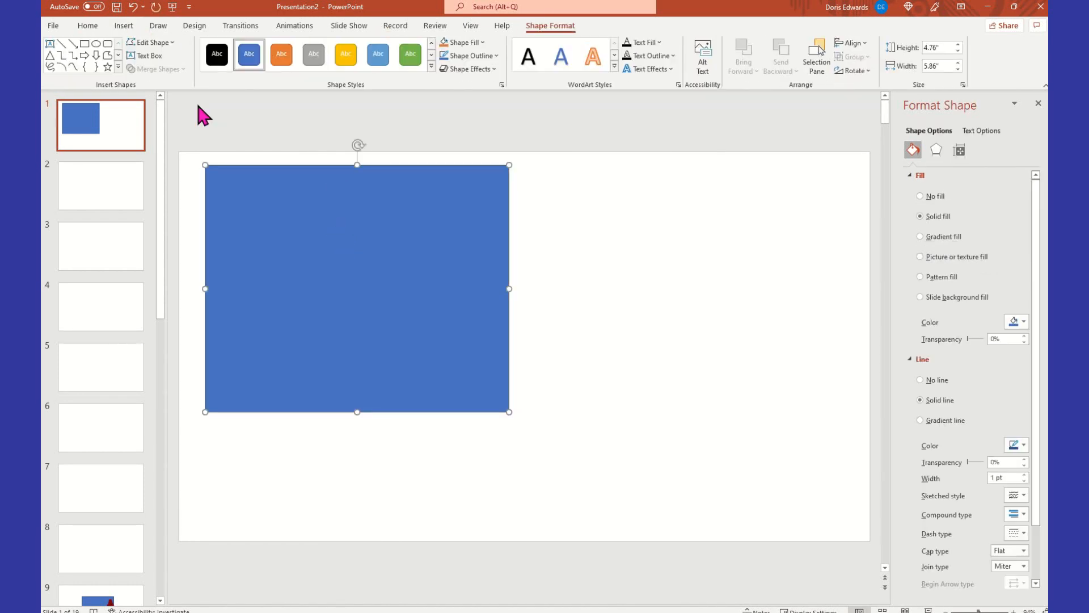
left_click(219, 57)
left_click(533, 196)
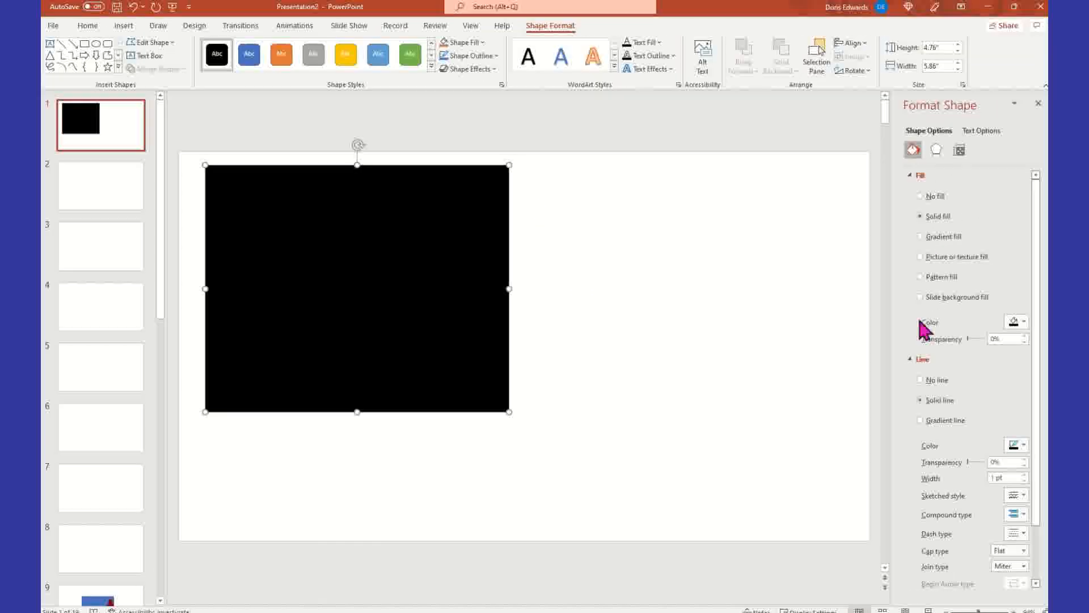
scroll(961, 470, "down", 2)
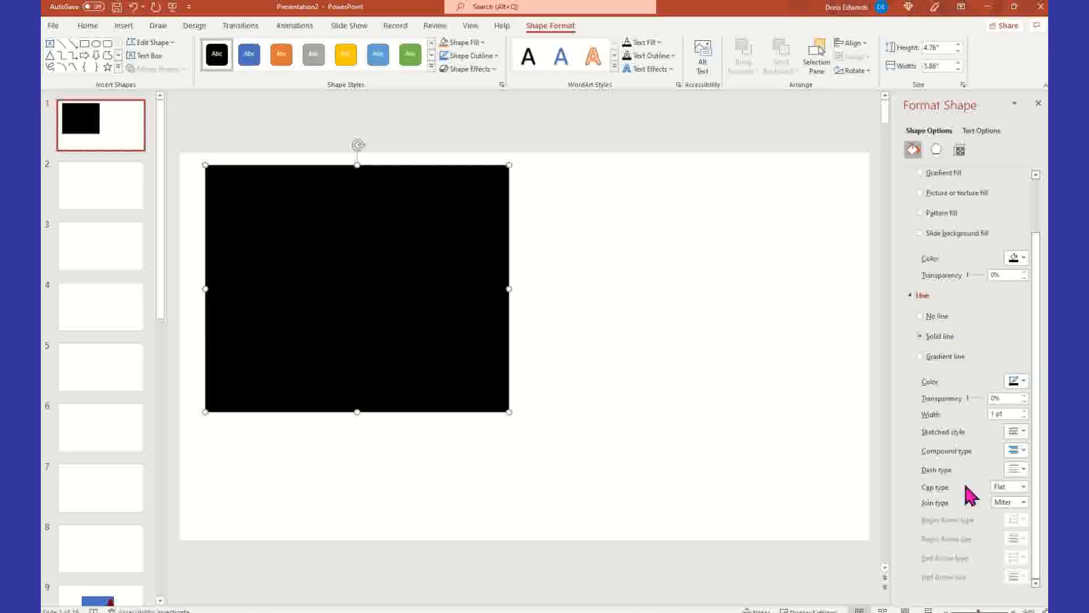
left_click(936, 318)
left_click(590, 295)
left_click(340, 267)
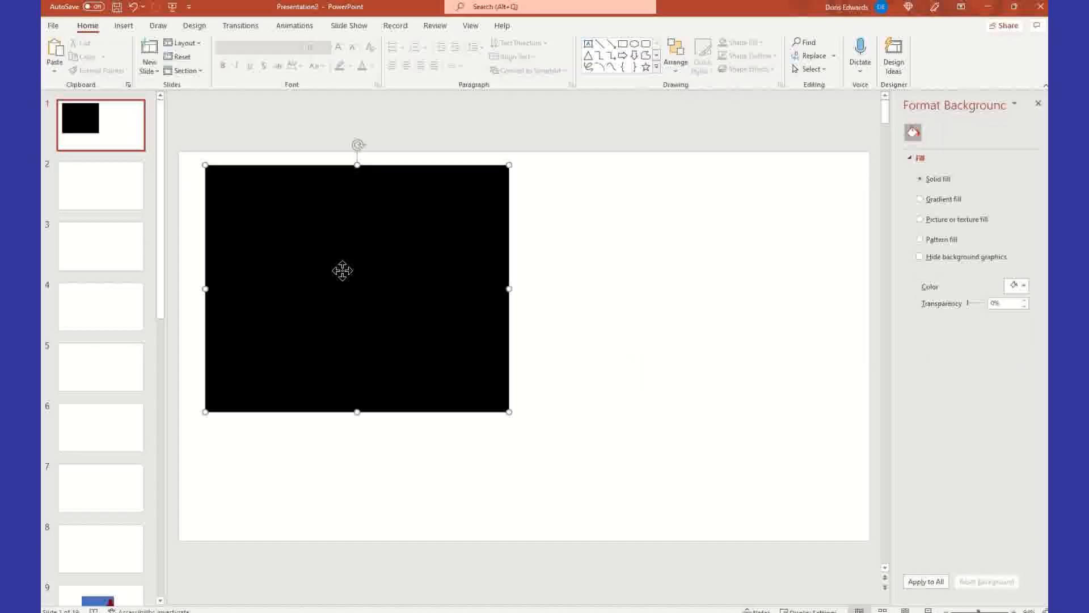
Start inserting a picture file and look through the Desktop folder for a suitable image
left_click(134, 29)
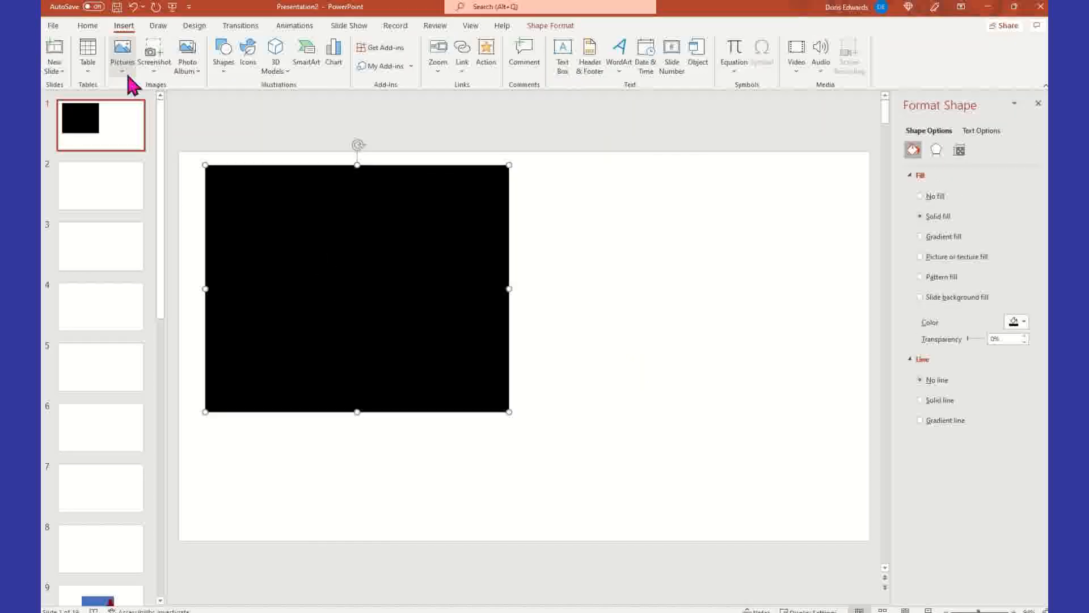
left_click(126, 73)
left_click(156, 108)
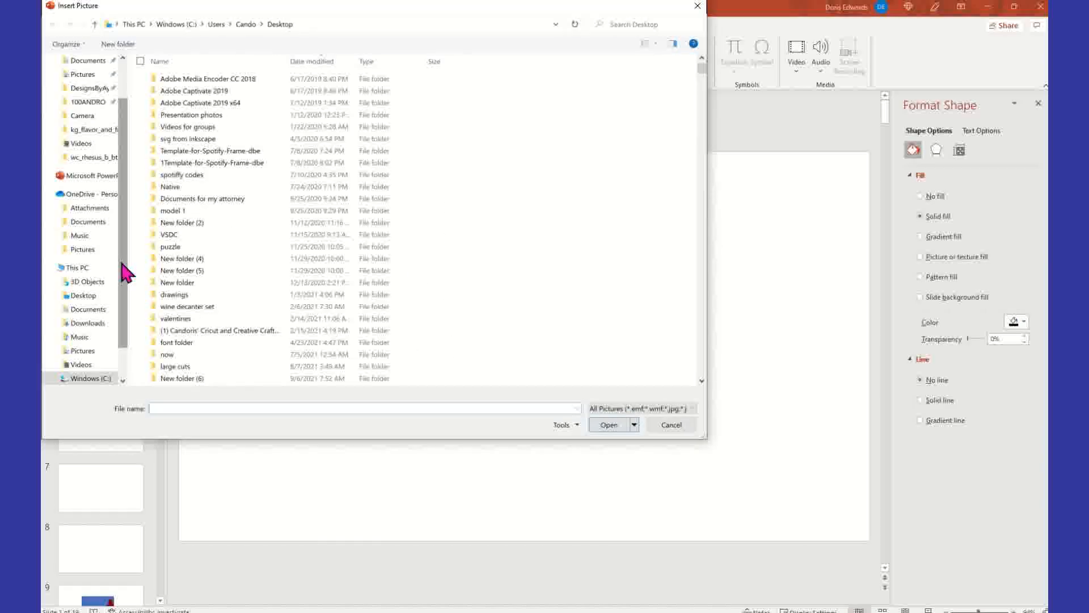
left_click(93, 295)
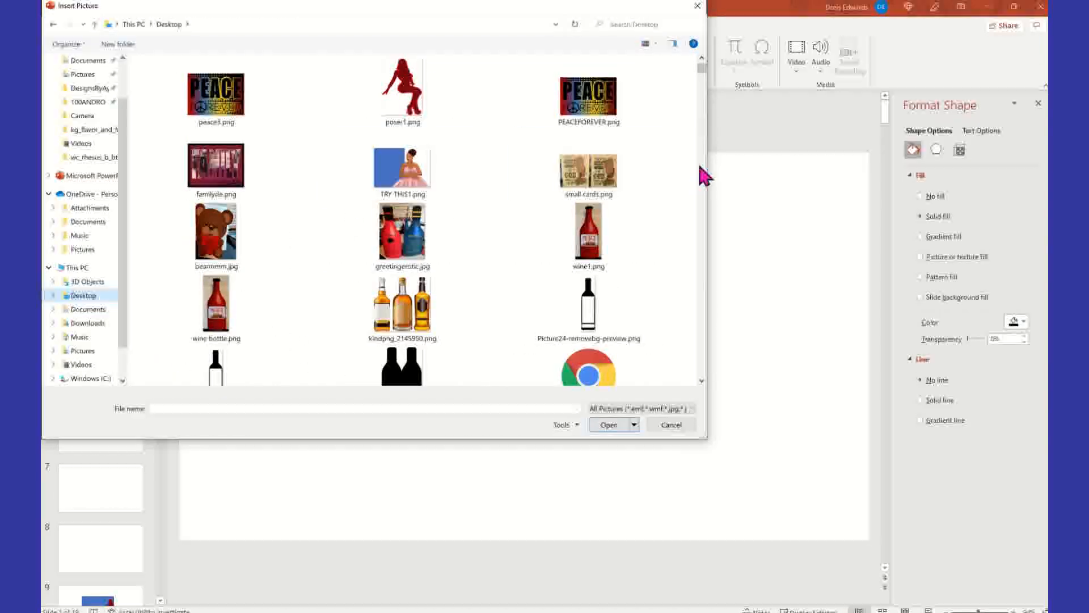
left_click_drag(703, 66, 705, 113)
scroll(570, 232, "down", 10)
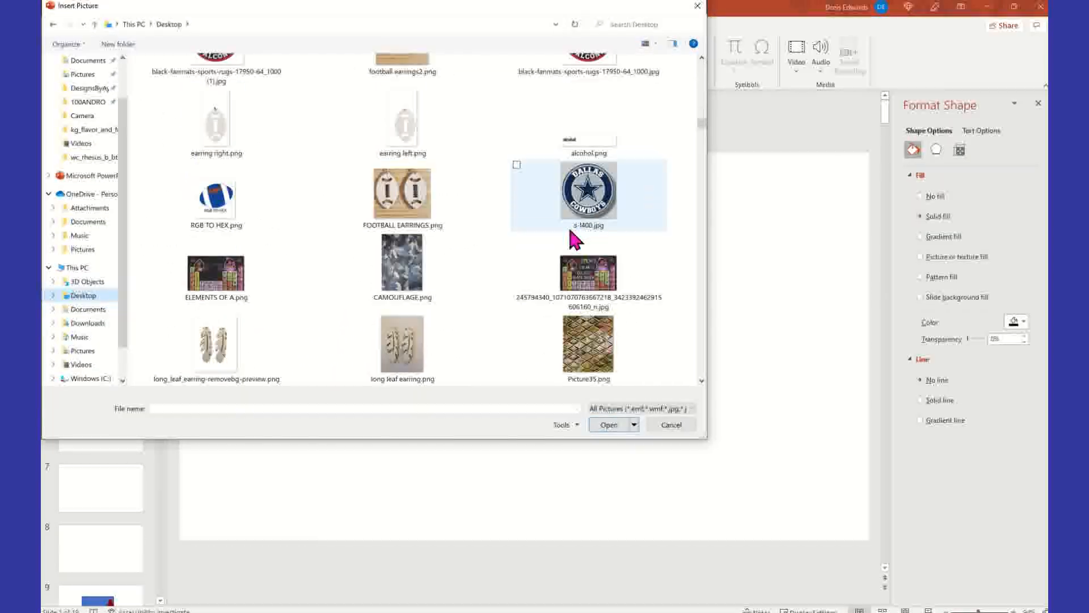
scroll(570, 230, "down", 12)
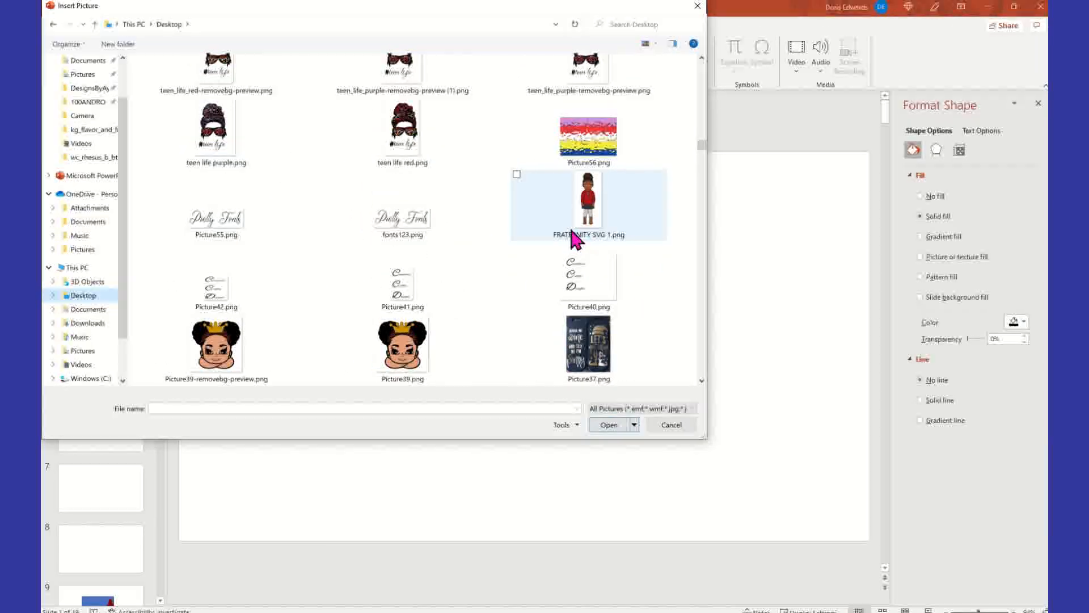
scroll(571, 232, "down", 3)
scroll(573, 239, "down", 3)
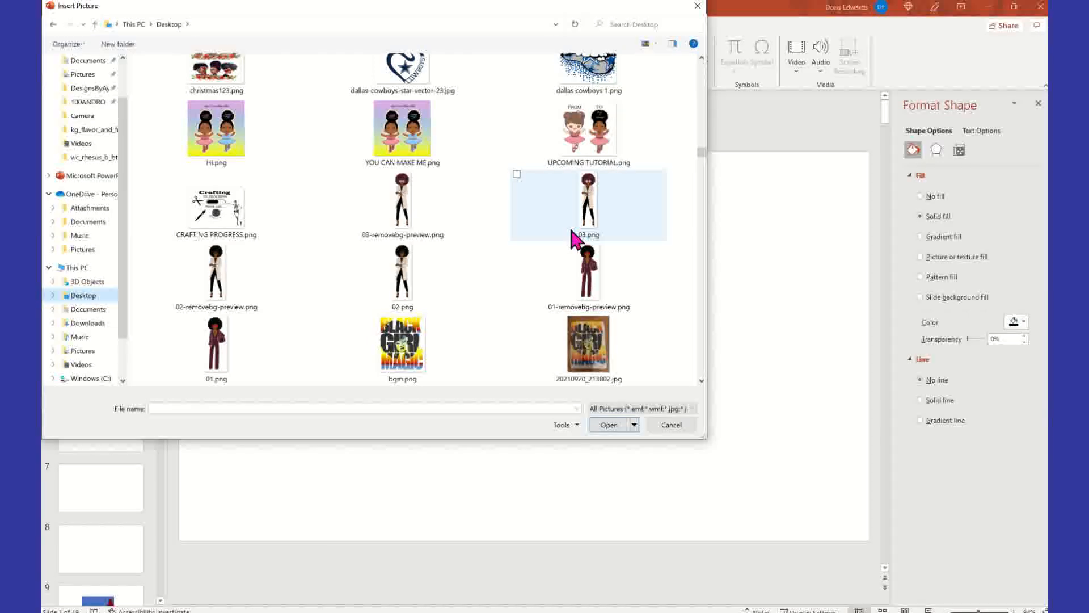
scroll(572, 234, "down", 6)
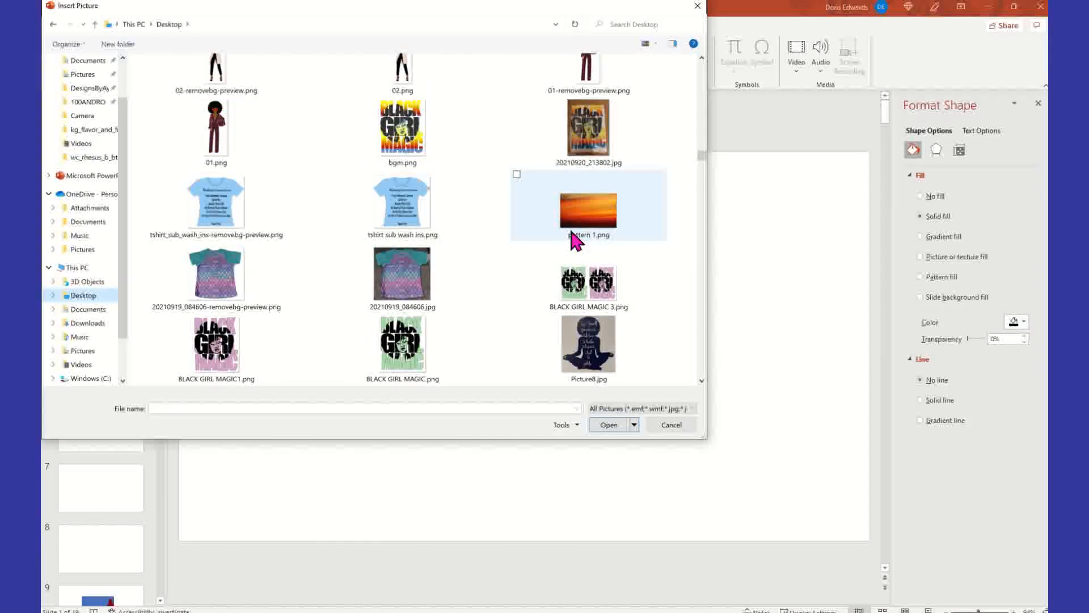
scroll(574, 240, "down", 3)
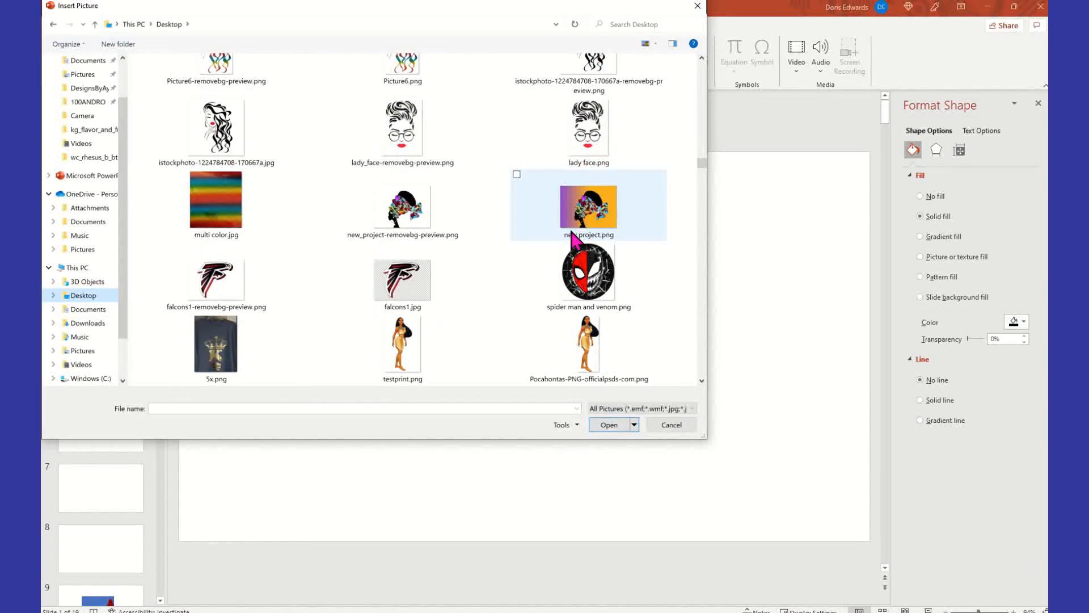
scroll(574, 242, "up", 12)
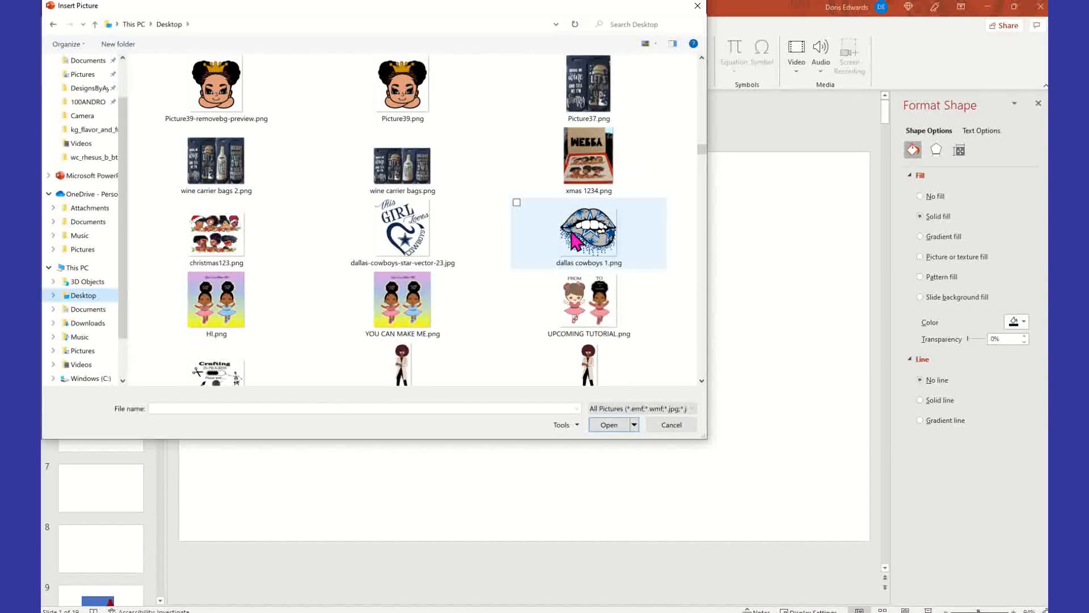
scroll(574, 238, "up", 9)
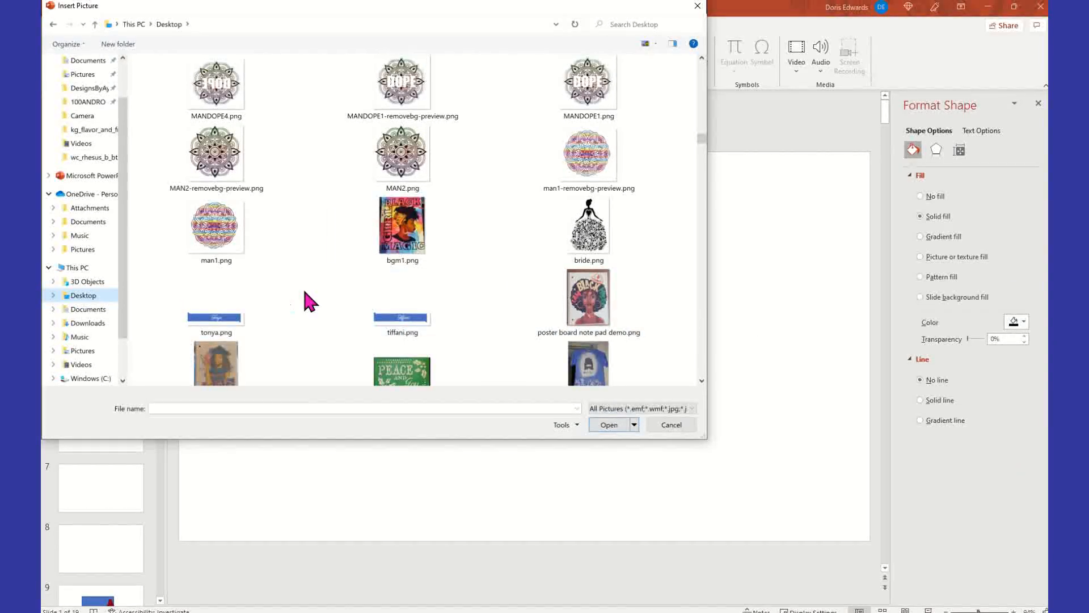
Search the Downloads folder for "diva" and insert the Diva7-8x10 JPG picture onto the slide
left_click(83, 323)
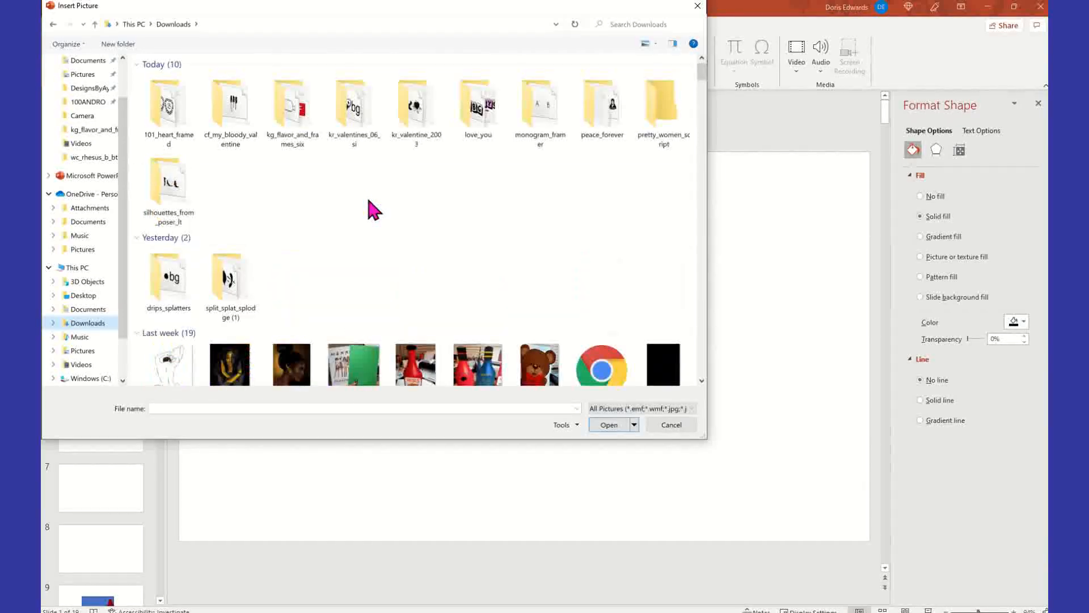
scroll(383, 223, "down", 4)
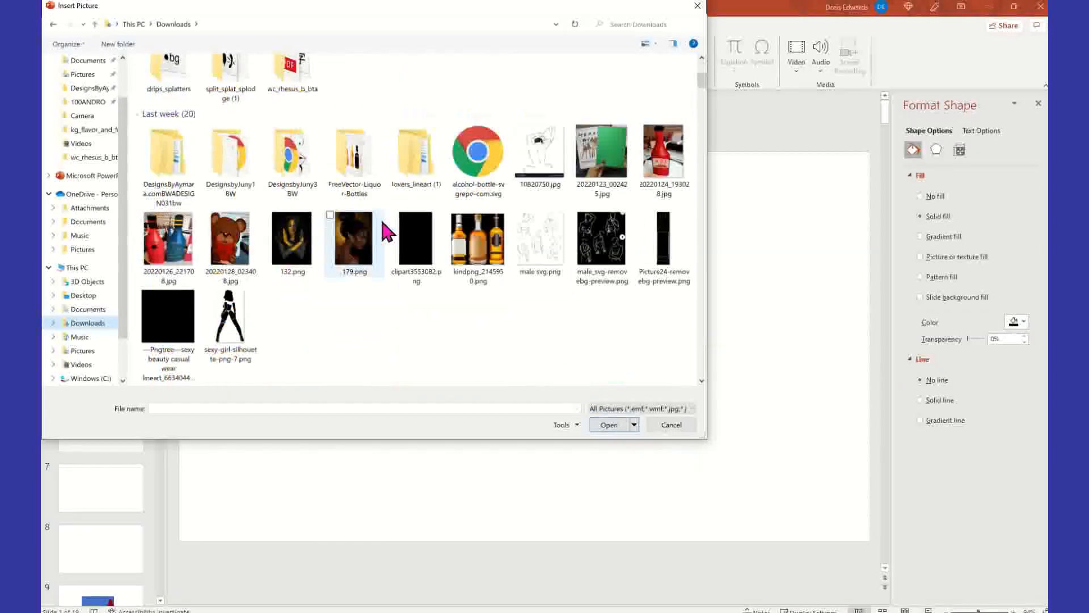
scroll(383, 223, "down", 6)
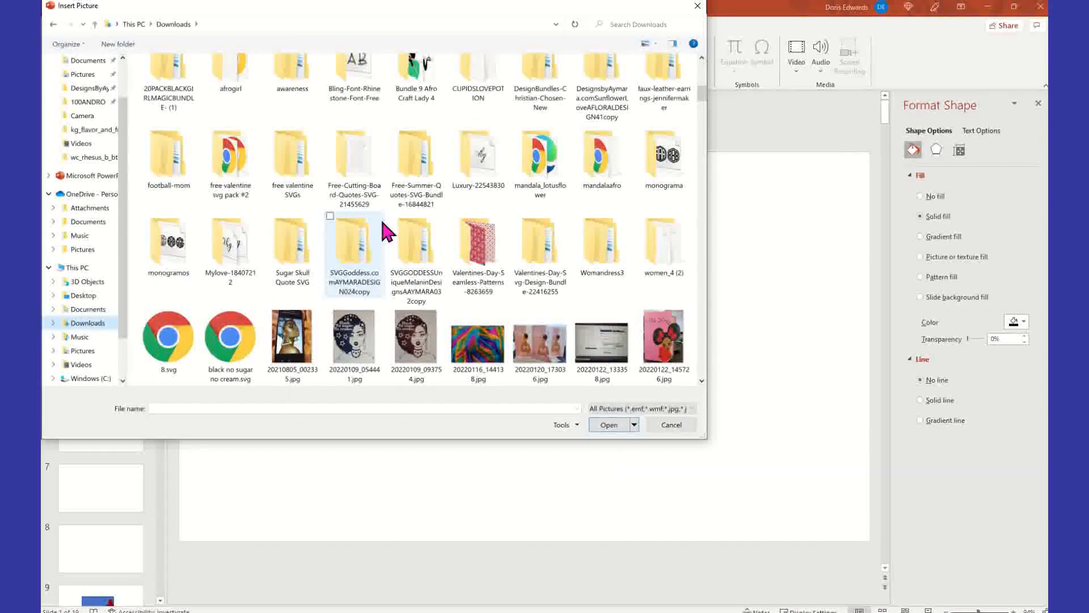
scroll(383, 223, "down", 3)
scroll(382, 222, "down", 3)
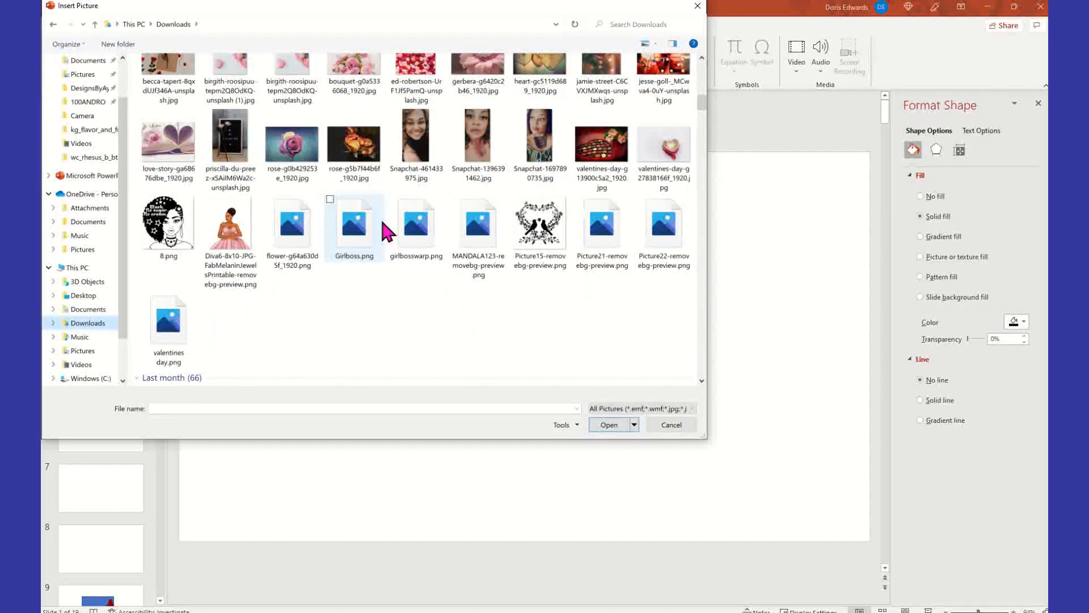
left_click(647, 24)
type("diva")
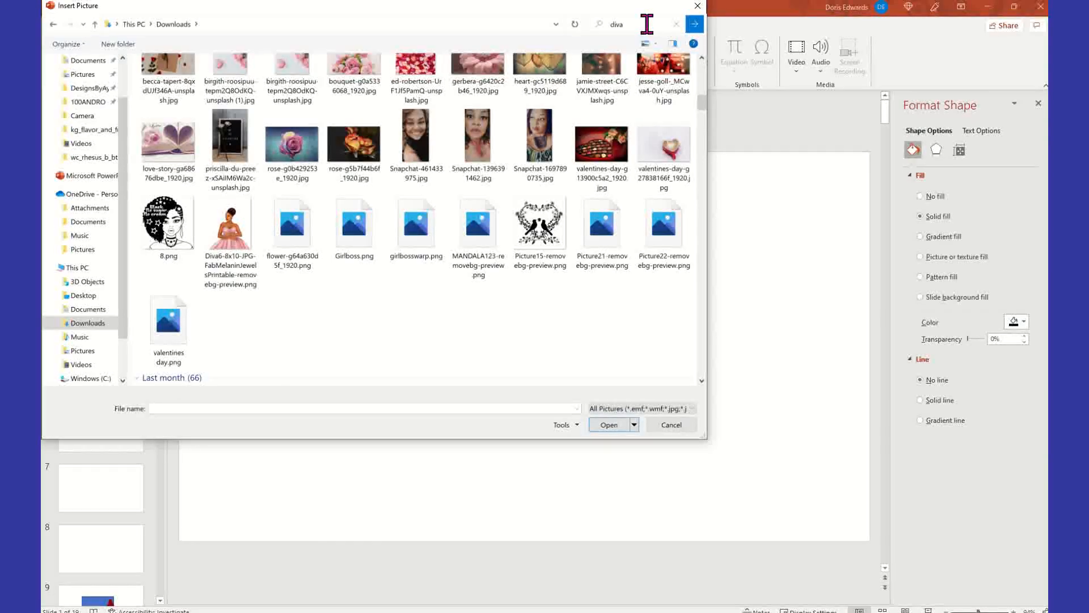
left_click(694, 25)
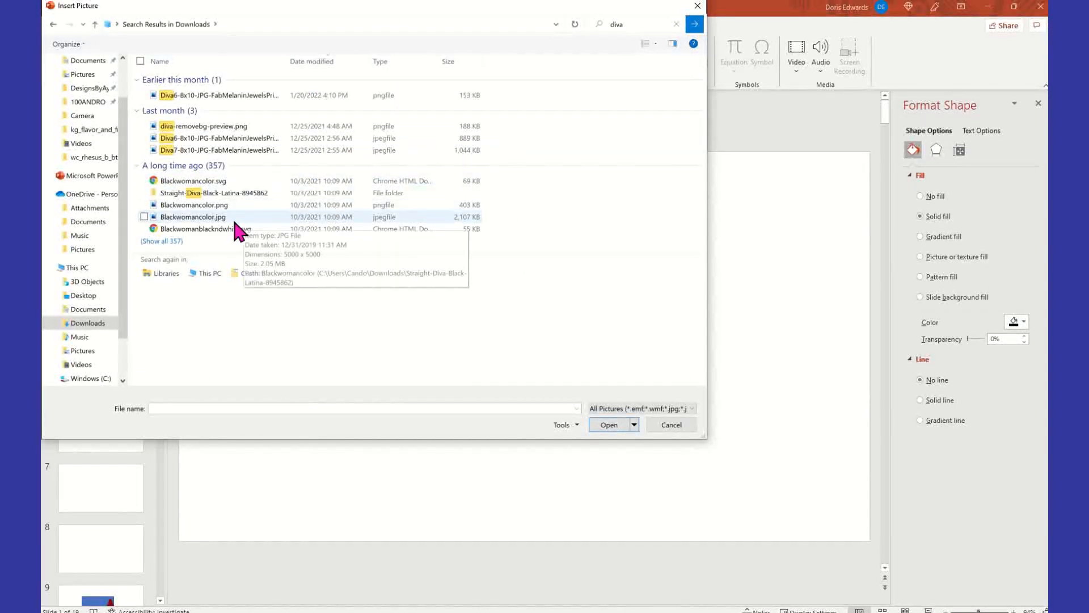
double_click(224, 149)
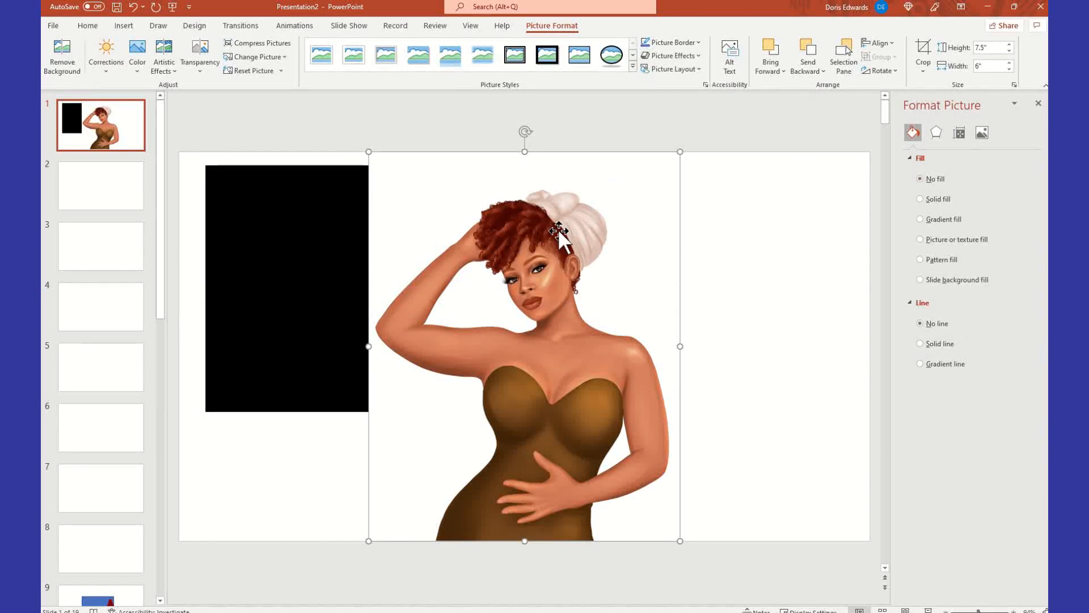
Shrink the woman picture to about 4.18" high and 3.34" wide and place it beside the black rectangle
left_click_drag(369, 151, 616, 384)
left_click_drag(626, 462, 565, 333)
left_click_drag(569, 295, 711, 298)
Remove the woman picture's background, marking her raised elbow, the lower dress and her outer lowered arm as areas to keep
left_click(666, 447)
left_click(724, 333)
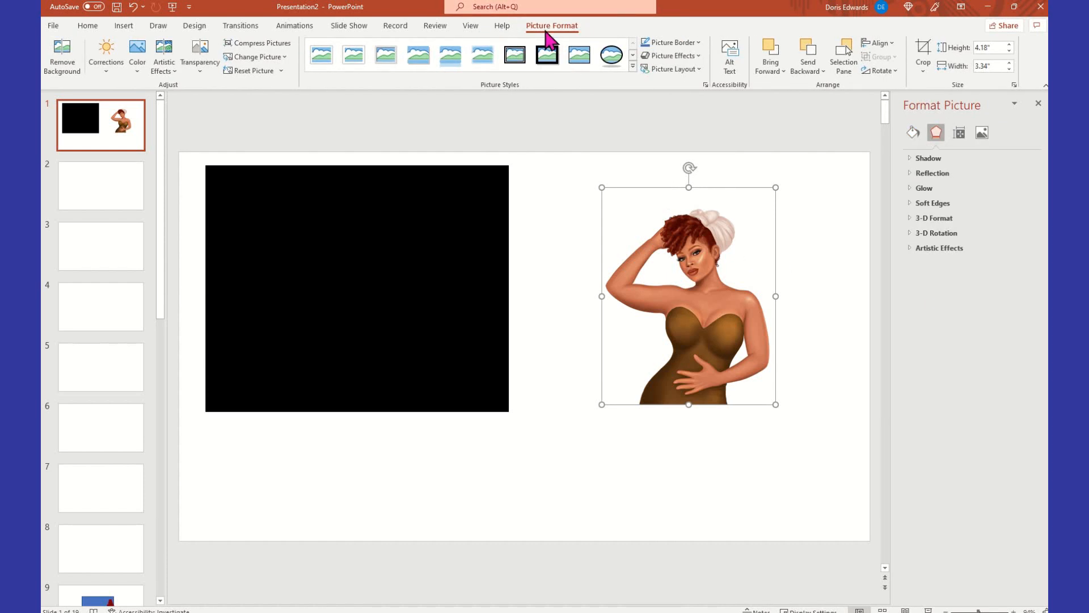
left_click(61, 65)
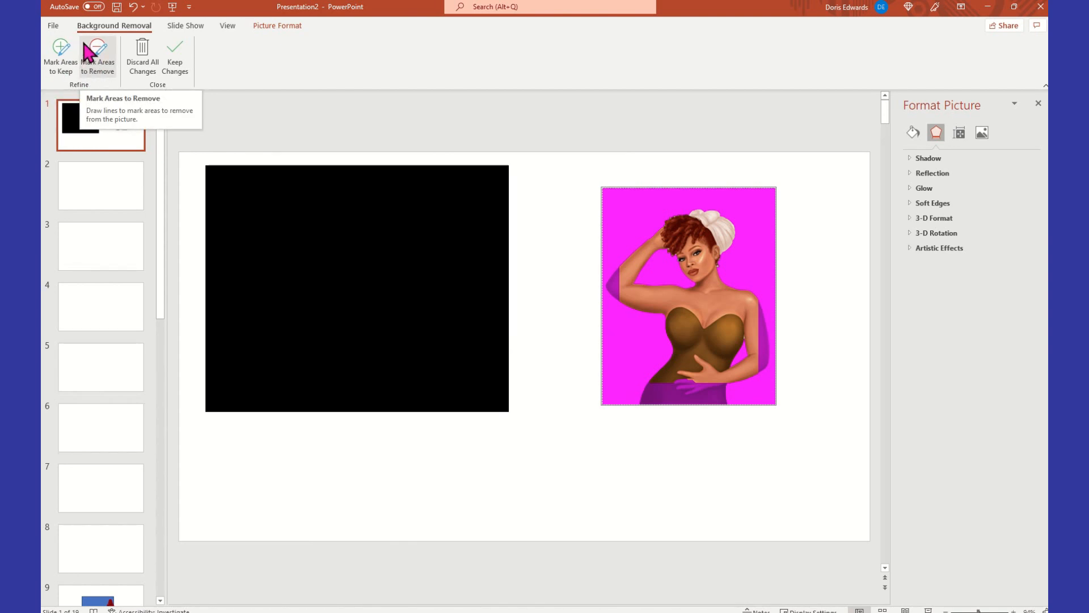
left_click(61, 57)
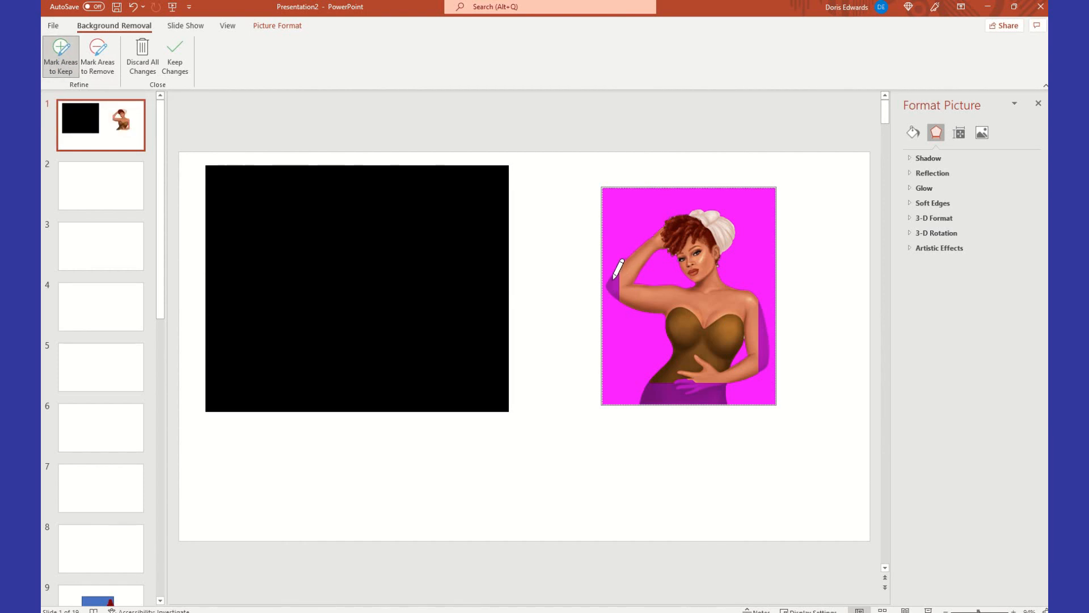
left_click_drag(614, 277, 617, 287)
left_click_drag(658, 399, 709, 397)
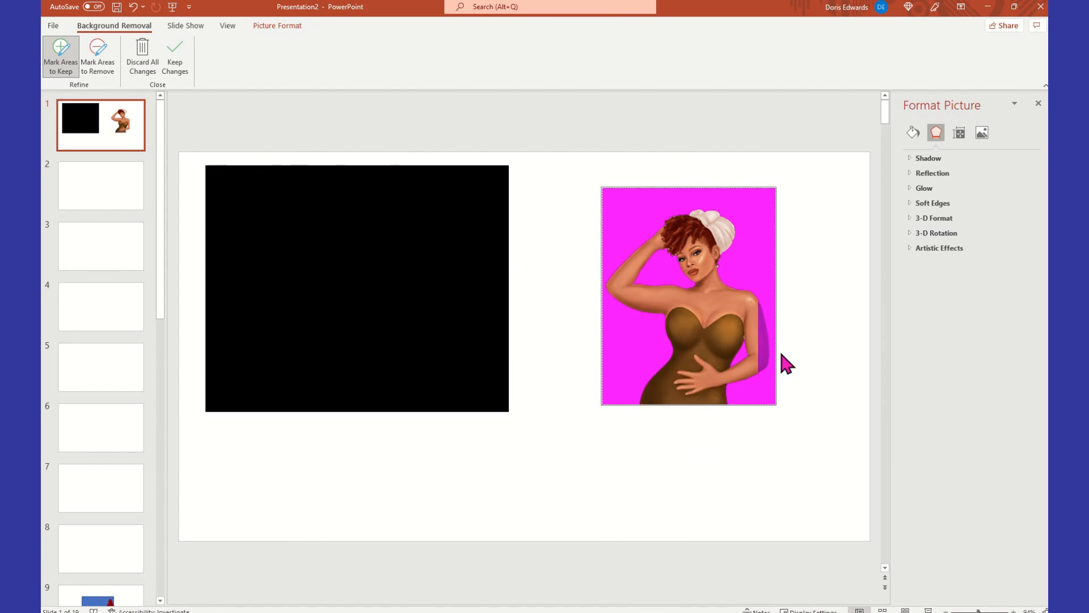
left_click_drag(762, 328, 768, 361)
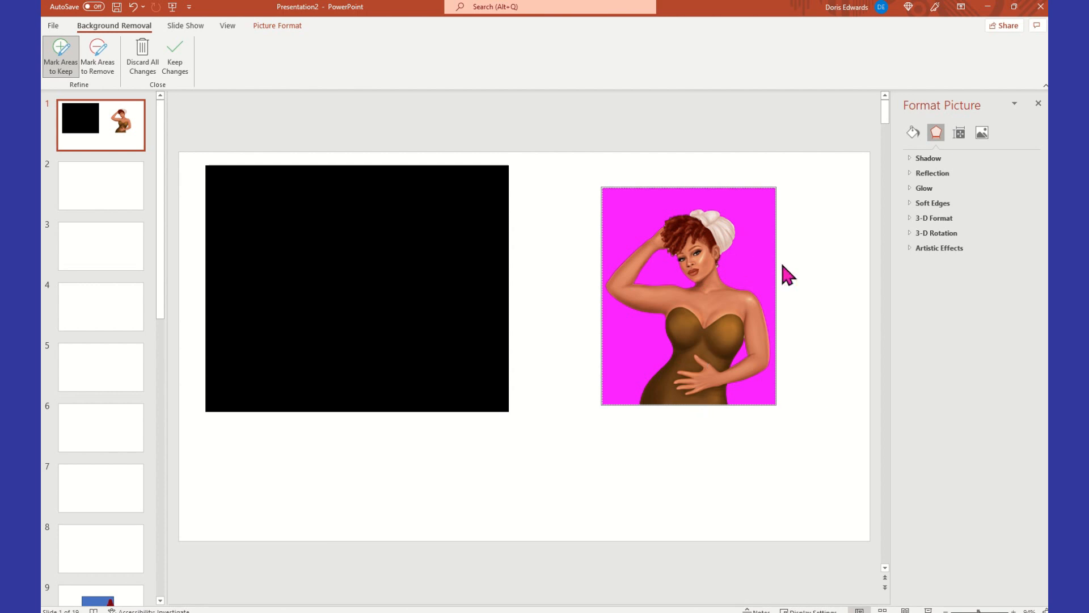
left_click(834, 241)
Place the woman picture over the black rectangle's right edge with bottoms aligned, and enlarge it slightly
left_click(670, 328)
left_click_drag(685, 312, 534, 315)
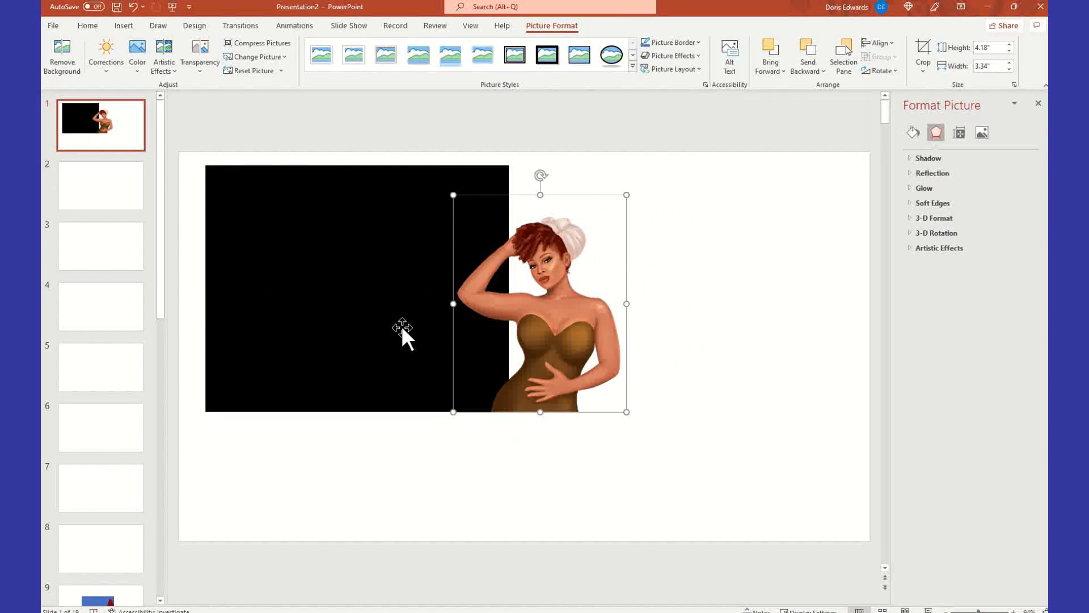
left_click(754, 343)
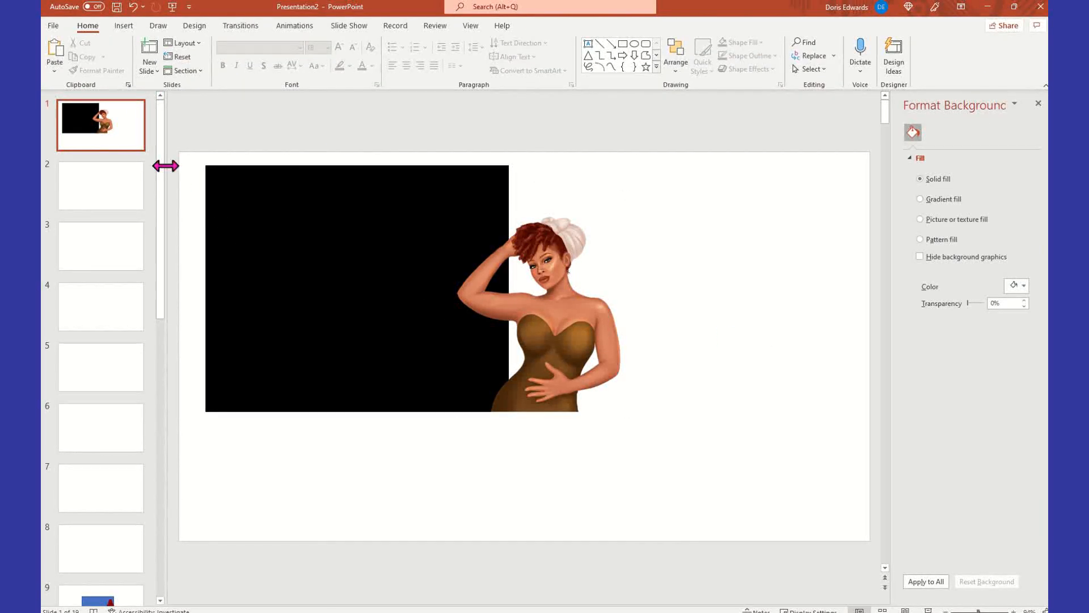
left_click(611, 292)
left_click_drag(626, 194, 637, 178)
left_click_drag(572, 281, 554, 280)
left_click(705, 308)
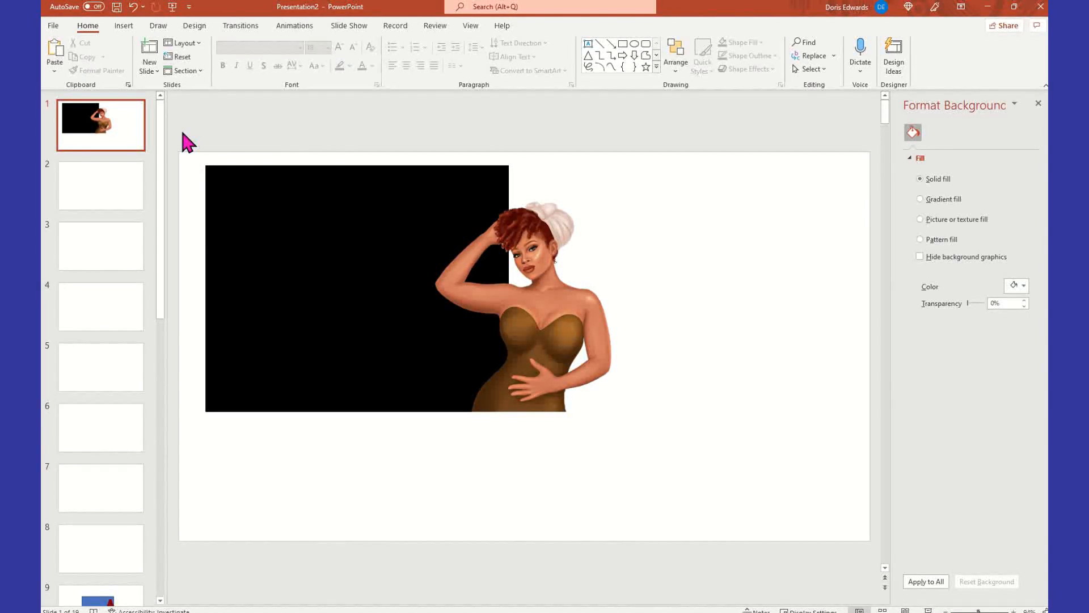
Group the black rectangle and the woman picture, and shift the group slightly on the slide
left_click_drag(185, 152, 660, 465)
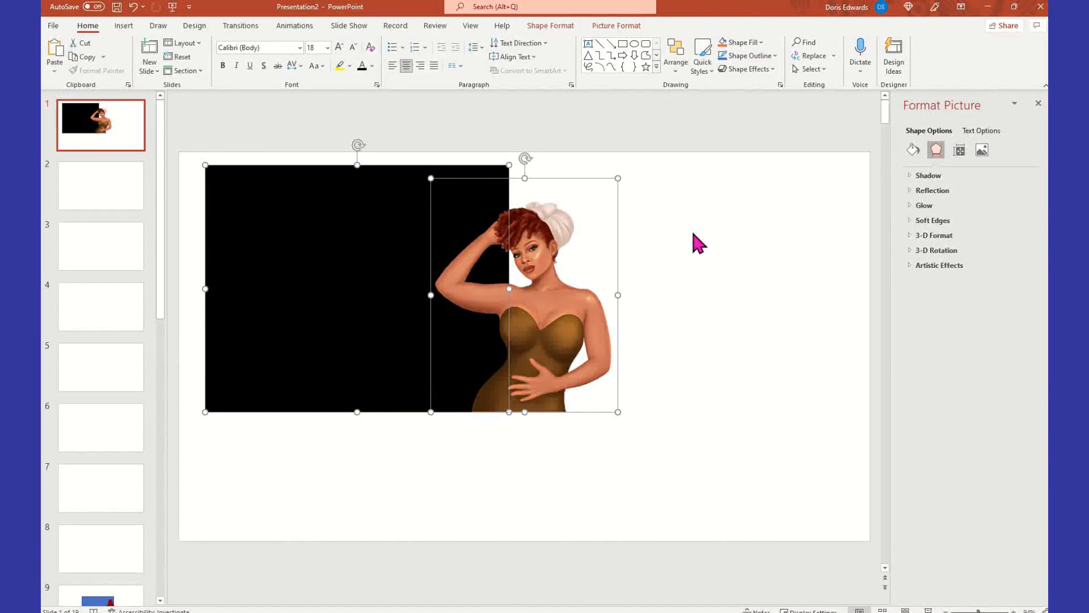
right_click(619, 180)
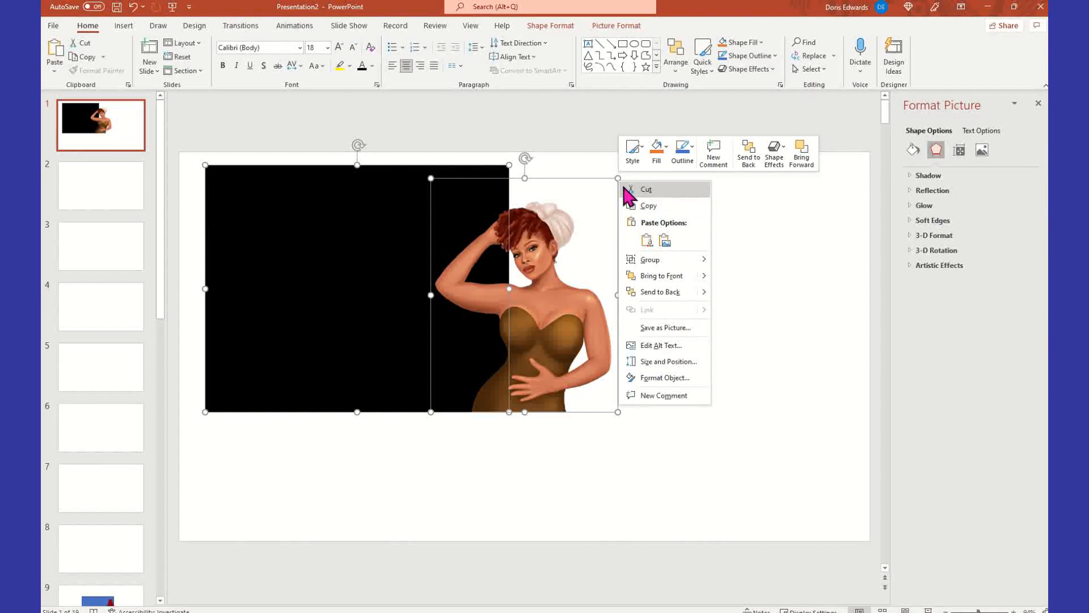
mouse_move(663, 264)
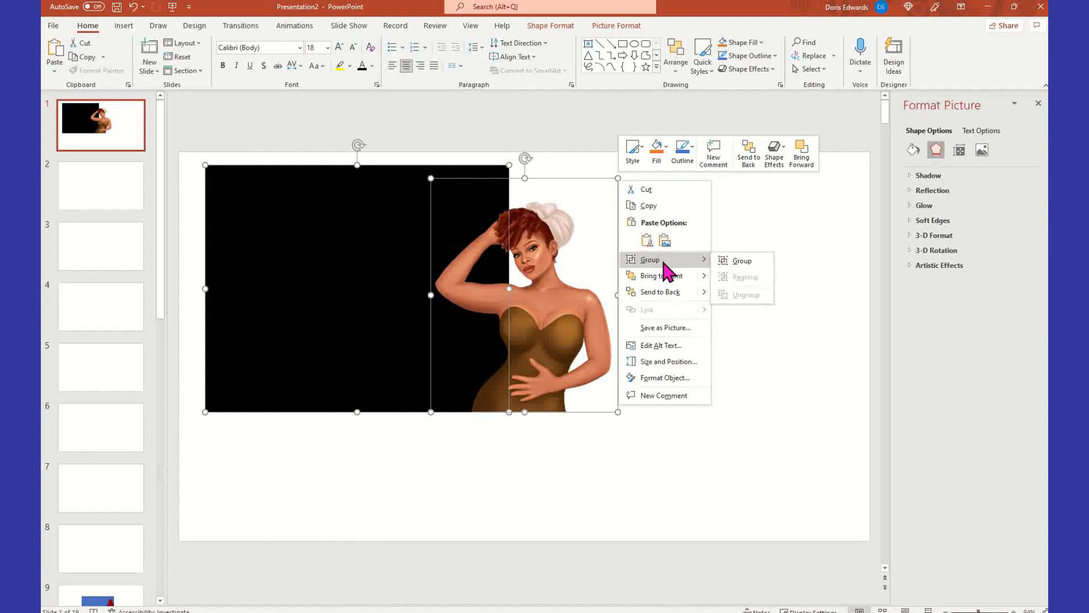
left_click(742, 261)
left_click_drag(558, 336, 607, 359)
left_click_drag(604, 319, 554, 296)
right_click(554, 296)
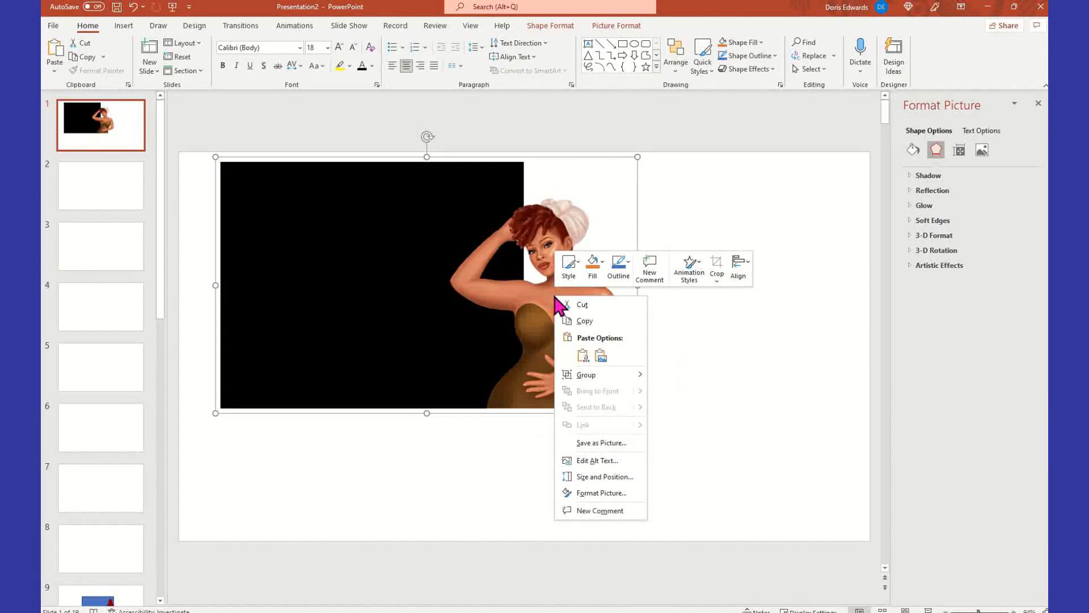
mouse_move(587, 379)
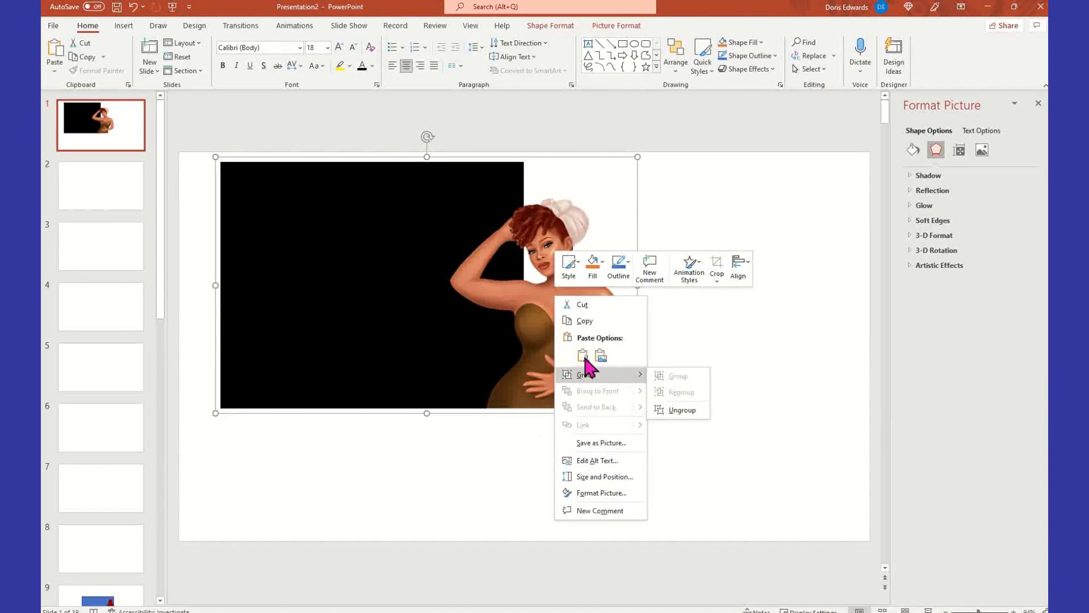
left_click(741, 227)
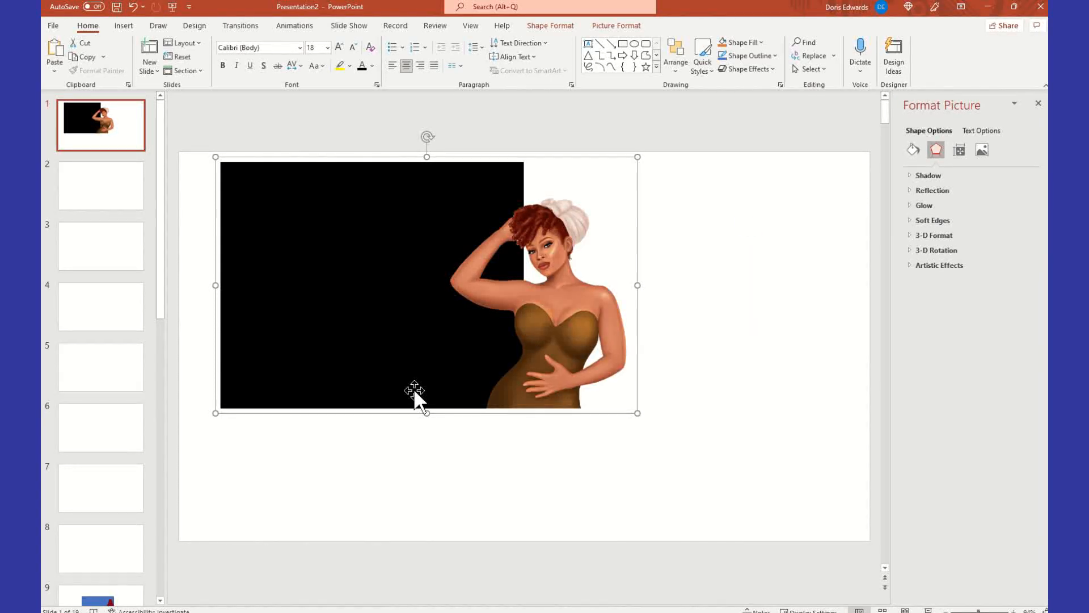
Look through the Popular Commands available for the Quick Access Toolbar in the program options, and close the options unchanged
left_click(54, 27)
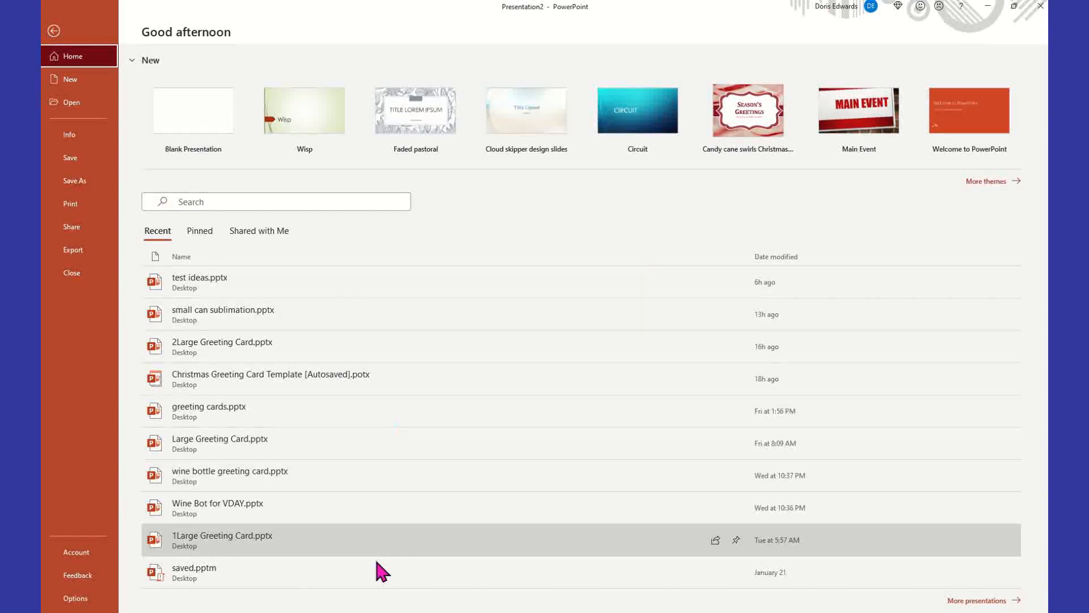
left_click(73, 597)
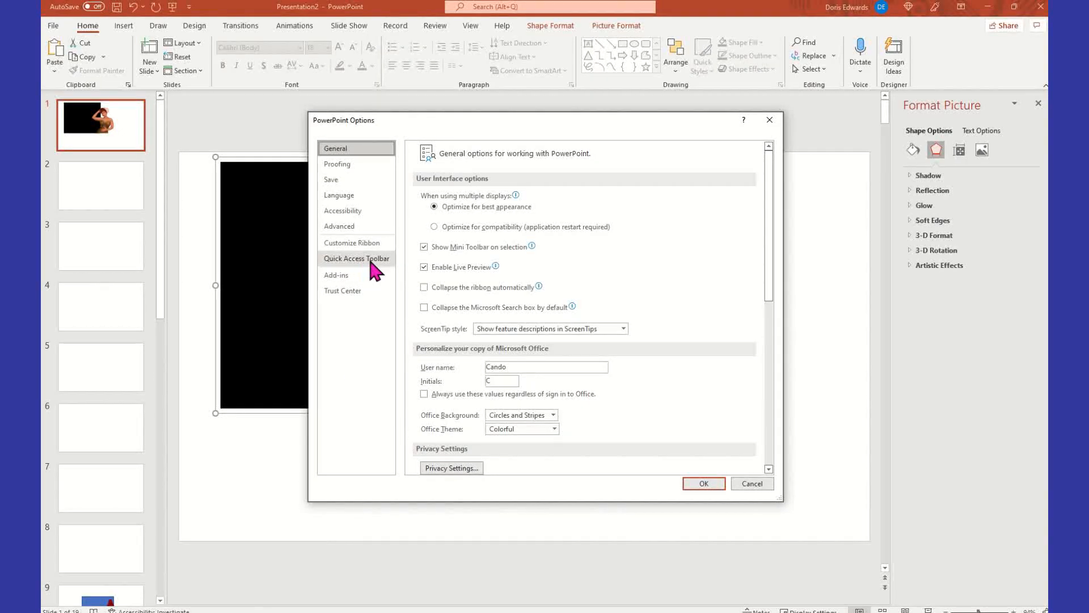
left_click(367, 258)
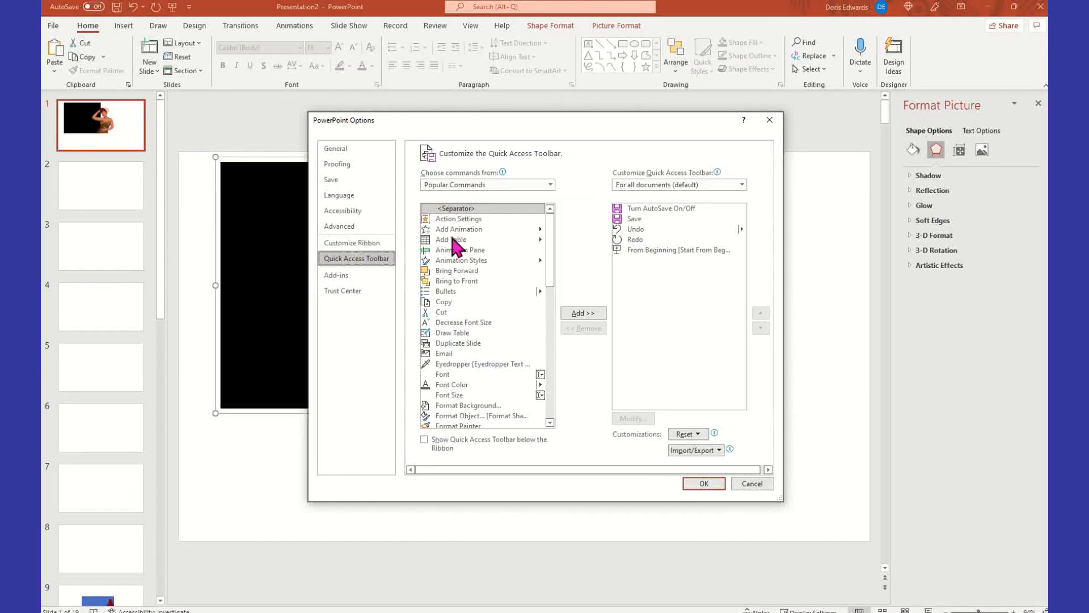
scroll(551, 301, "down", 4)
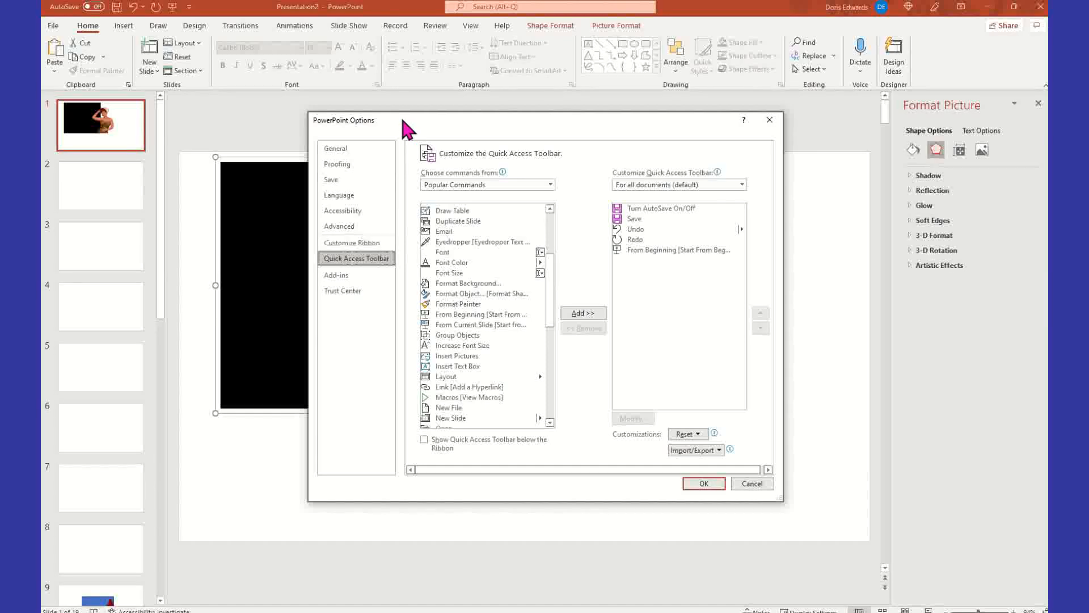
left_click_drag(402, 118, 657, 115)
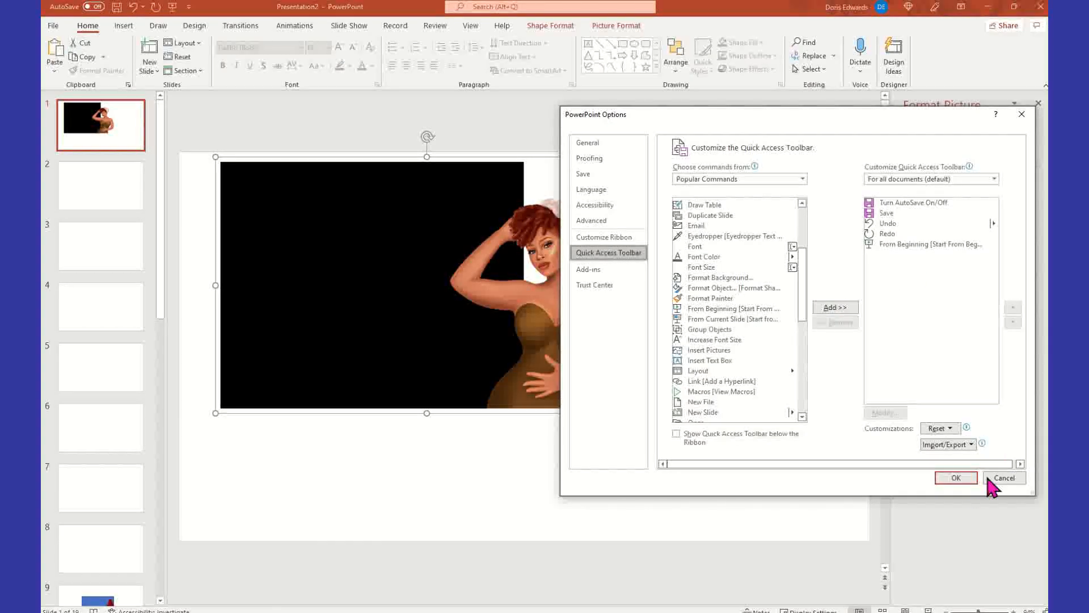
left_click(1021, 114)
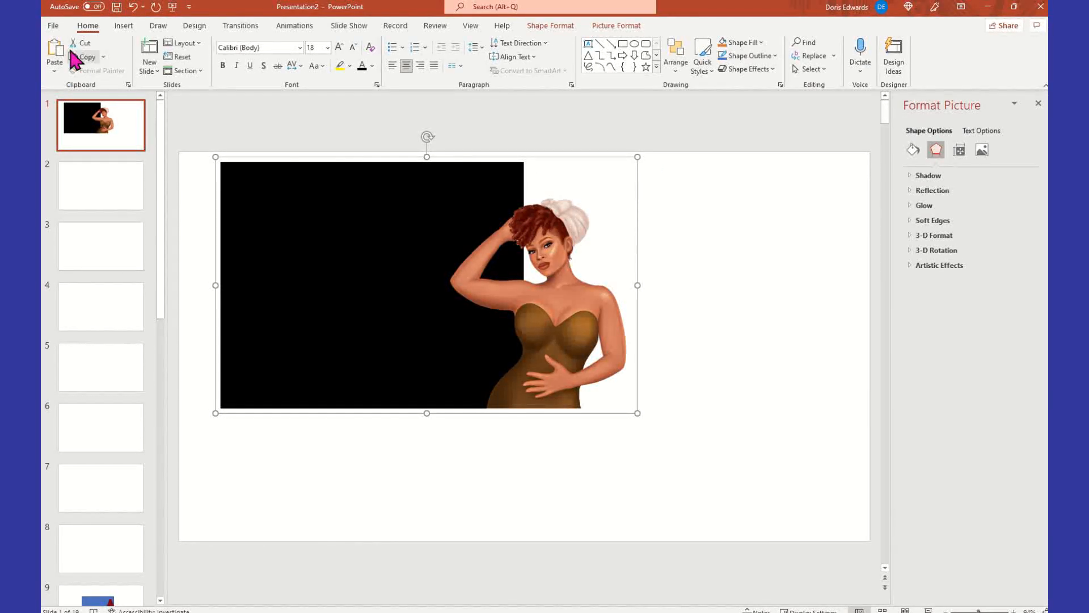
Add the Bullets command from Popular Commands to the Quick Access Toolbar list in the program options
left_click(53, 26)
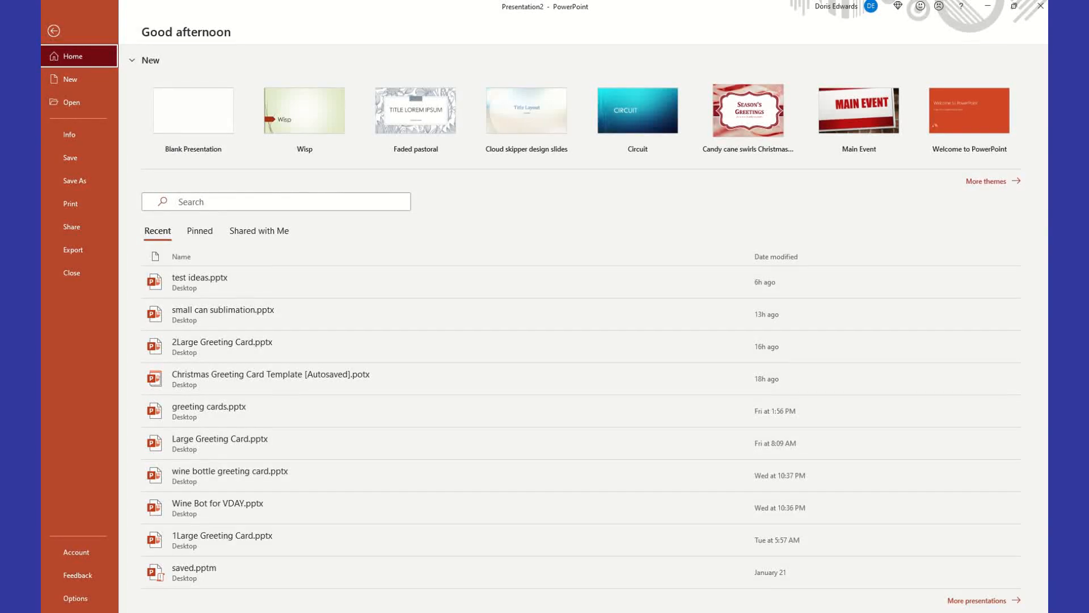
left_click(94, 598)
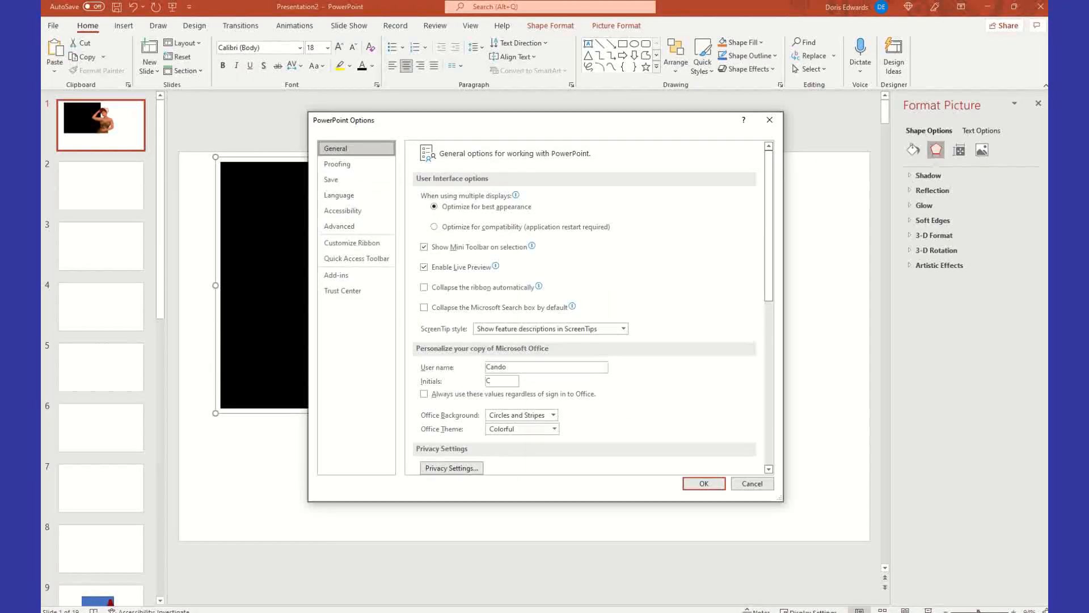
left_click(353, 258)
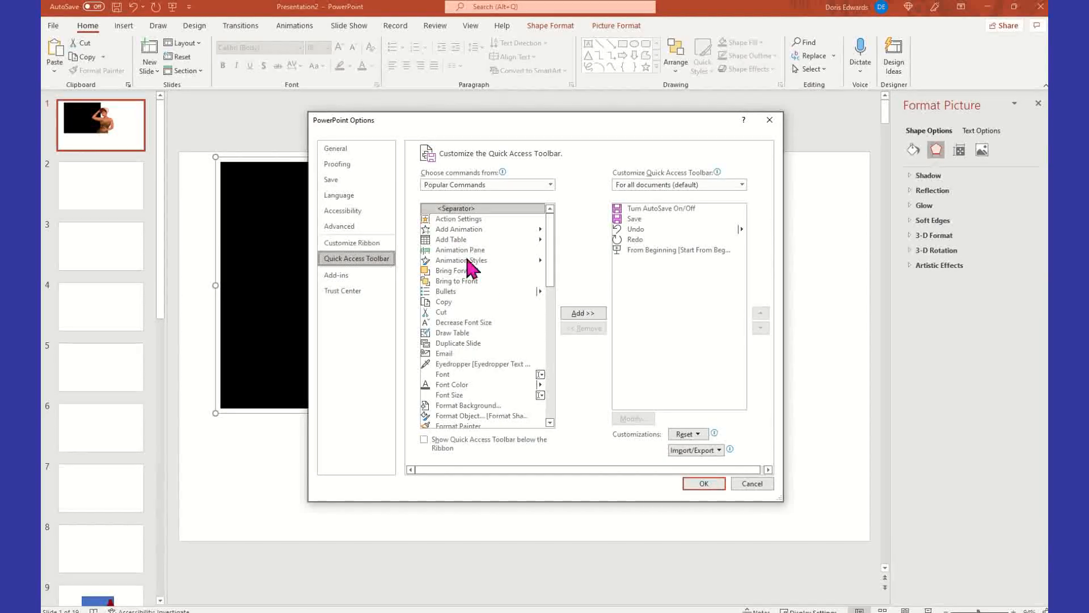
left_click(550, 184)
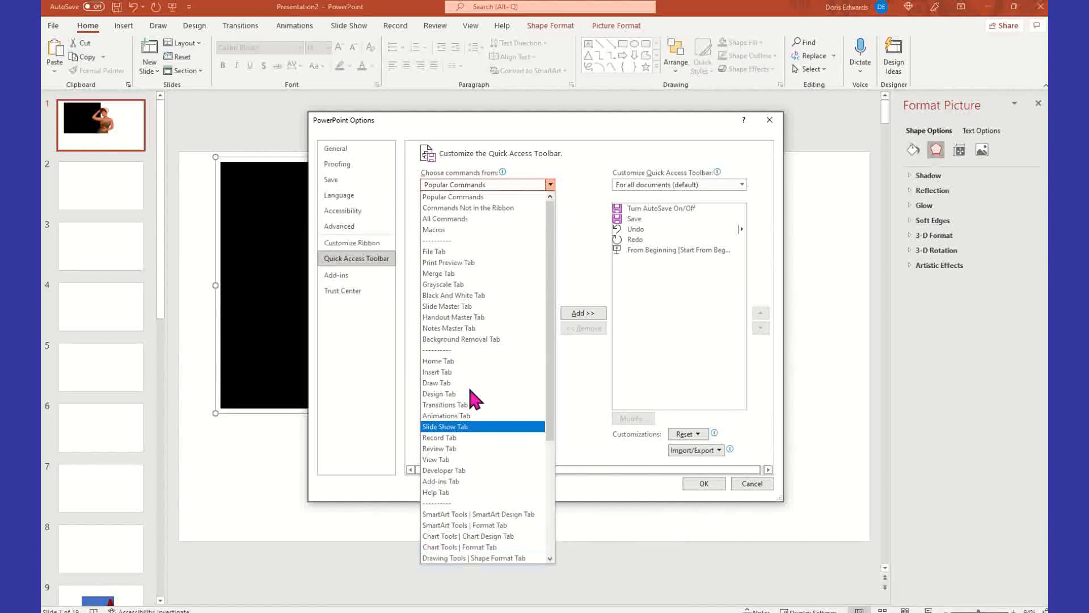
left_click(469, 196)
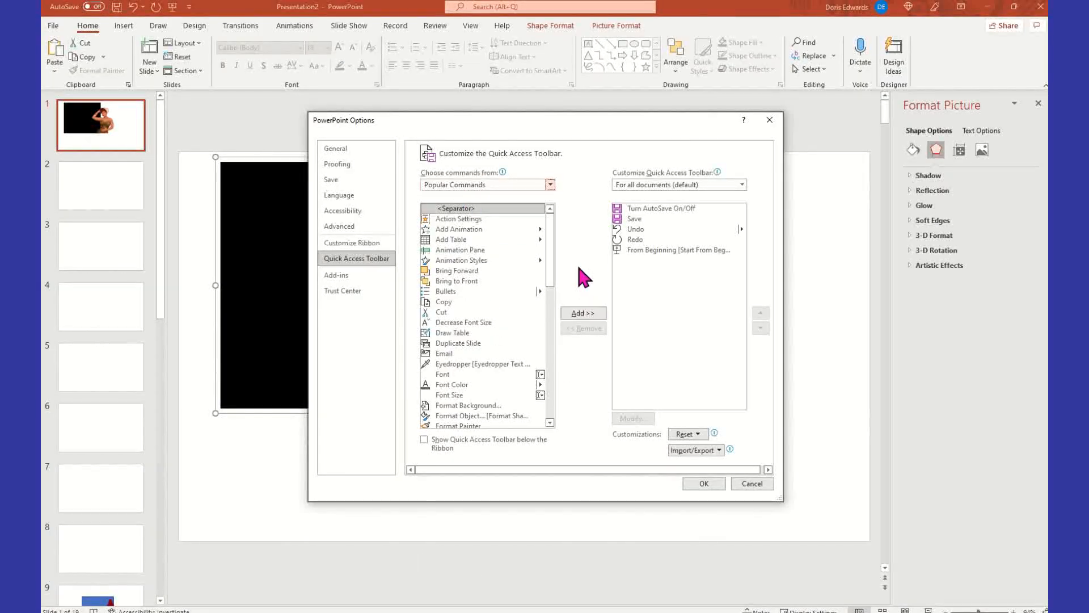
mouse_move(551, 272)
left_mouse_down()
mouse_move(550, 404)
mouse_move(546, 241)
mouse_move(561, 423)
mouse_move(554, 284)
left_mouse_up()
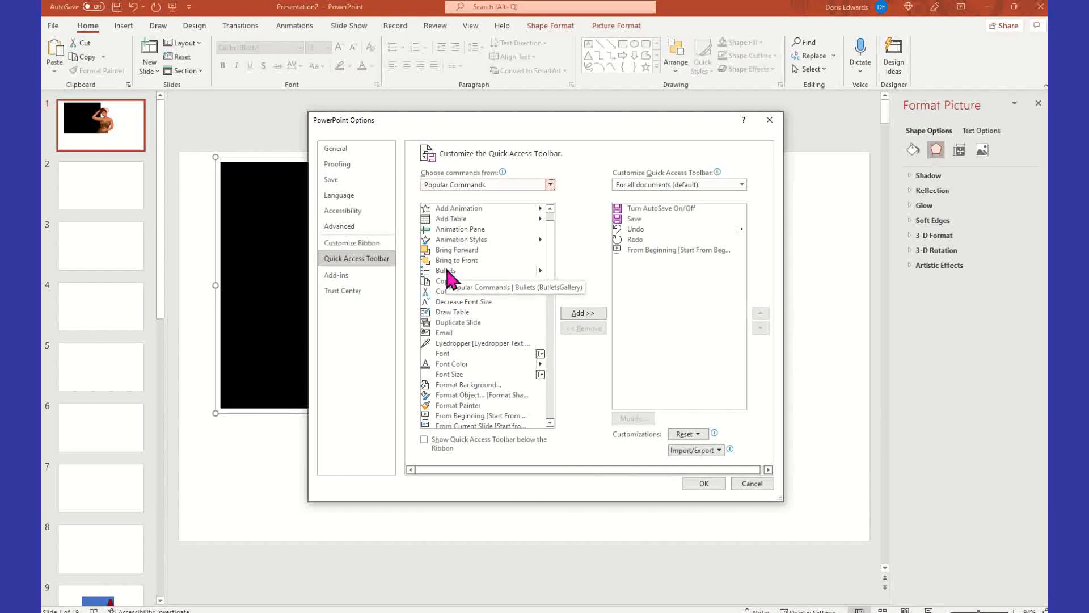
left_click(450, 272)
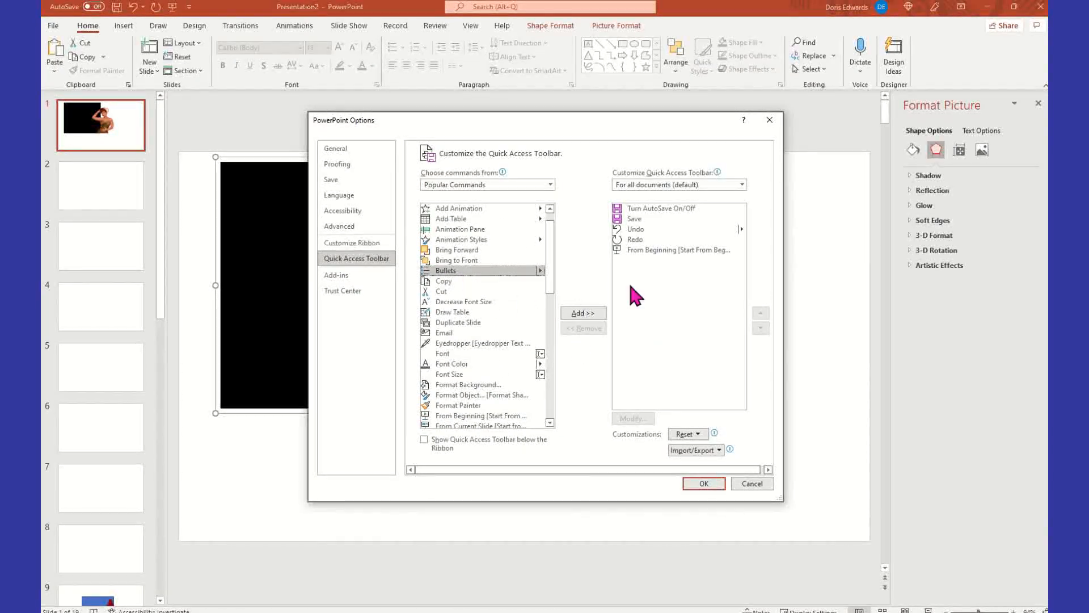
left_click(583, 312)
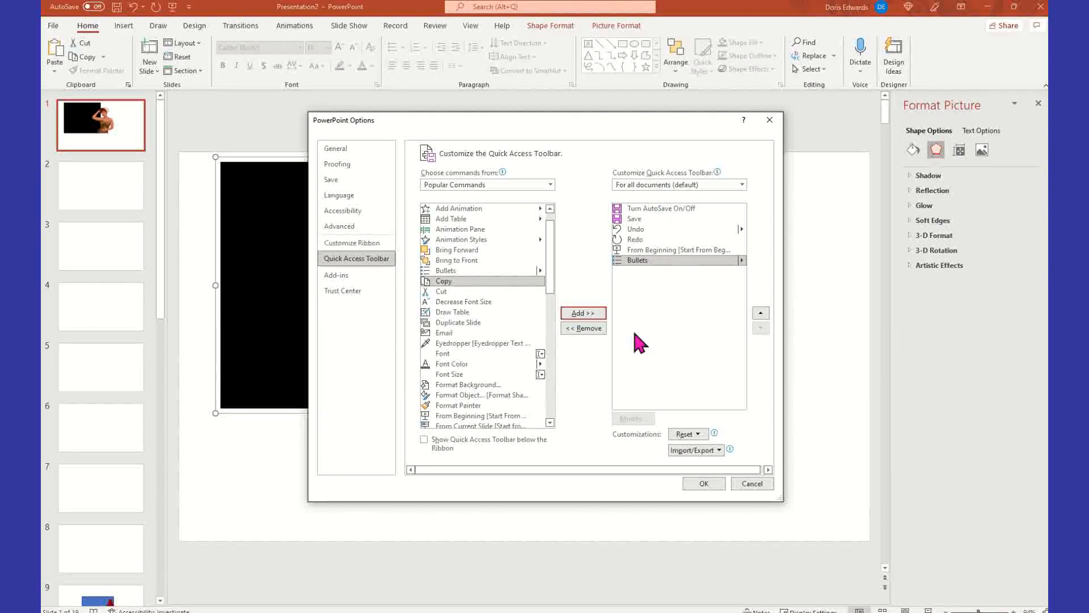
Remove the Bullets command from the Quick Access Toolbar list and accept the options
left_click(654, 257)
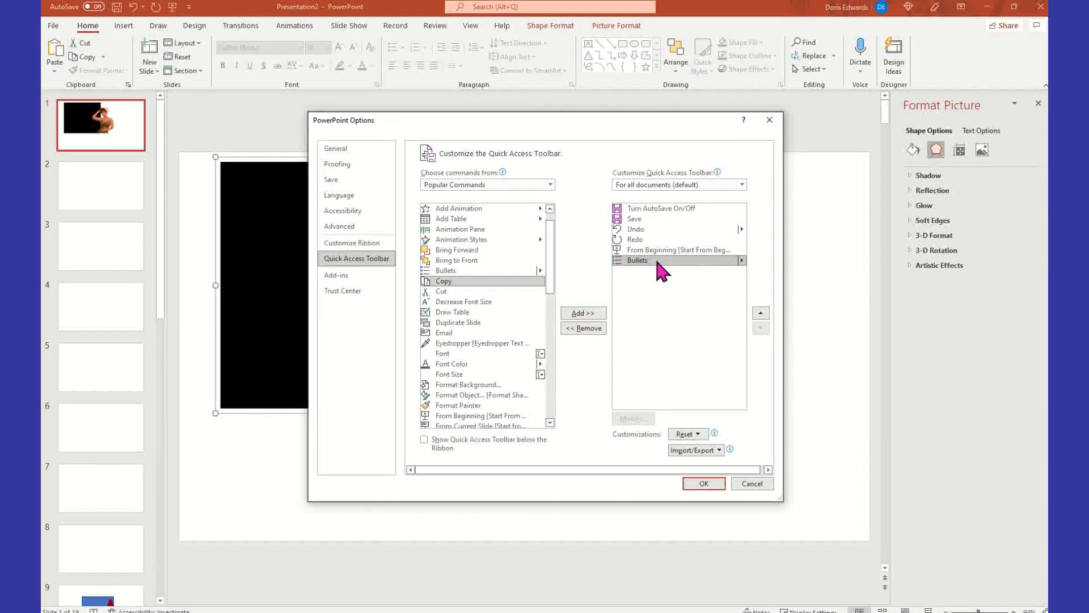
left_click(594, 326)
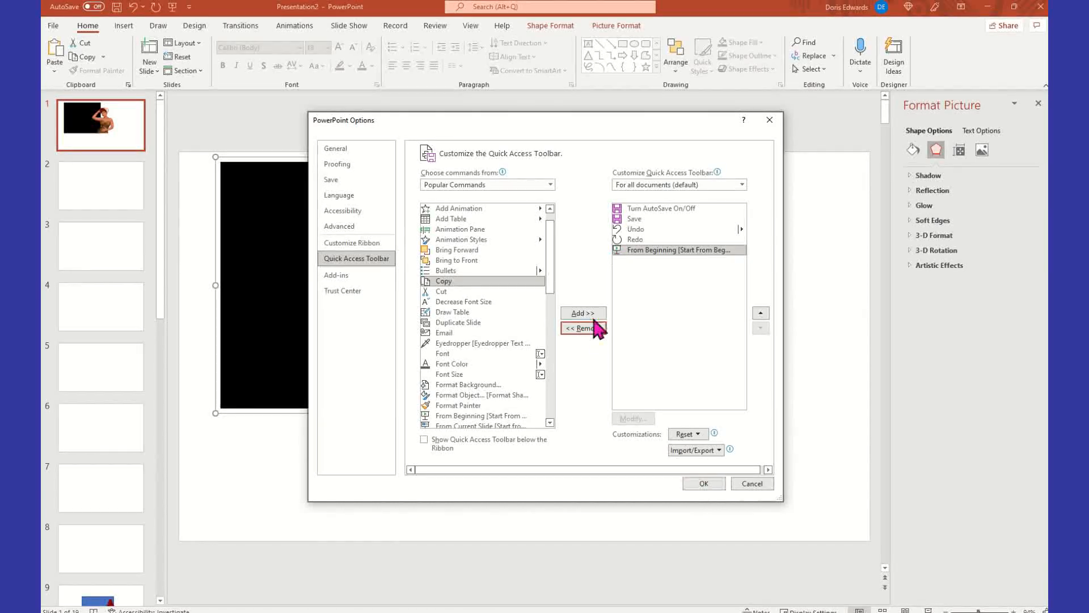
left_click(705, 483)
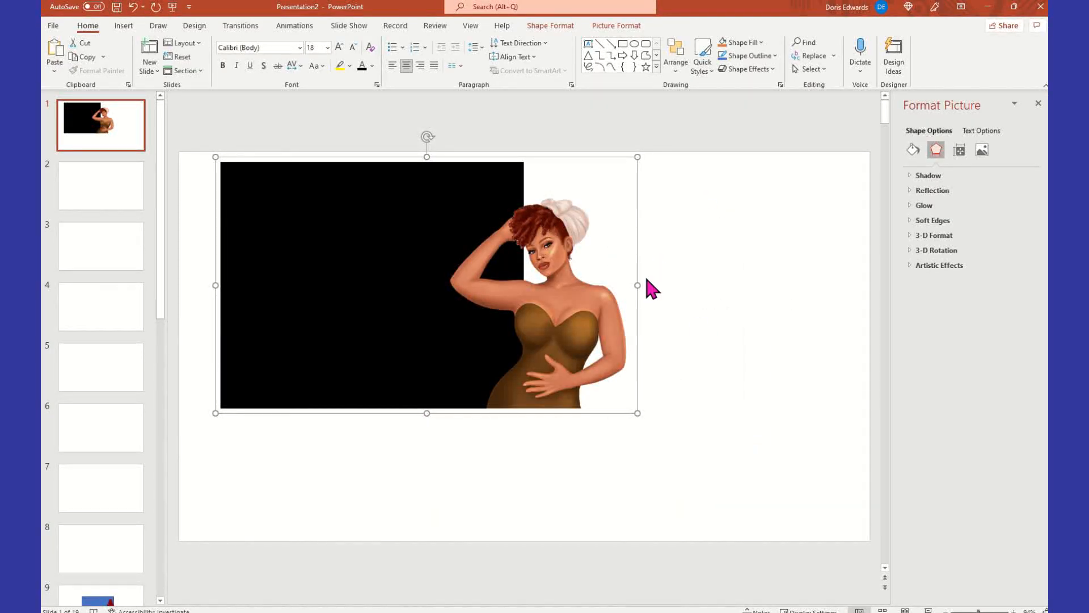
Enlarge the grouped design proportionally to fill most of slide 1 and move it toward the slide's center
left_click_drag(637, 417, 742, 494)
left_click(778, 282)
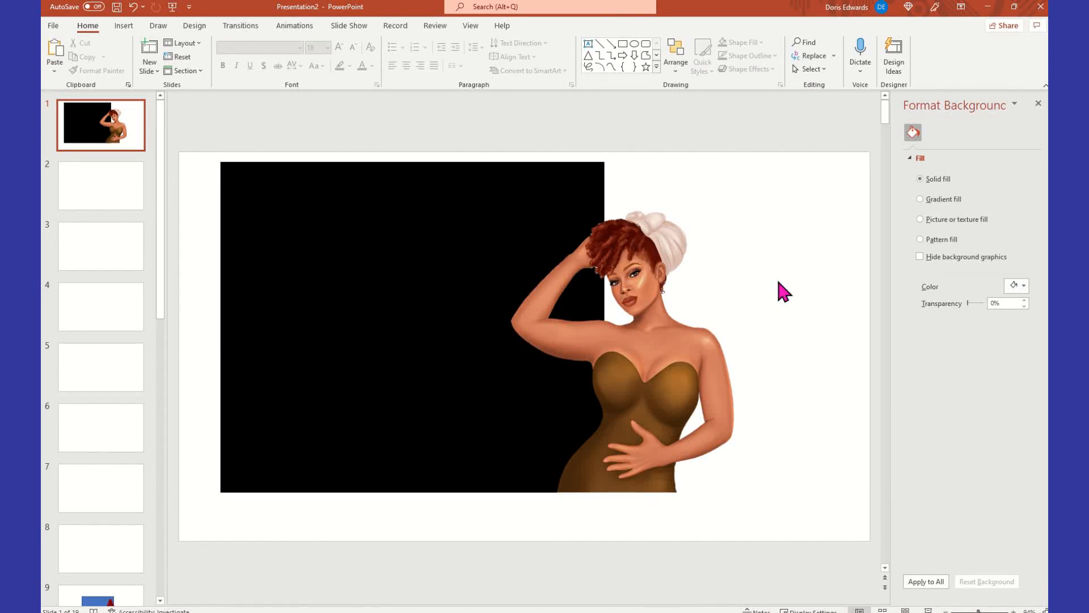
left_click_drag(627, 320, 658, 329)
right_click(651, 287)
key("Escape")
left_click(742, 175)
left_click(758, 197)
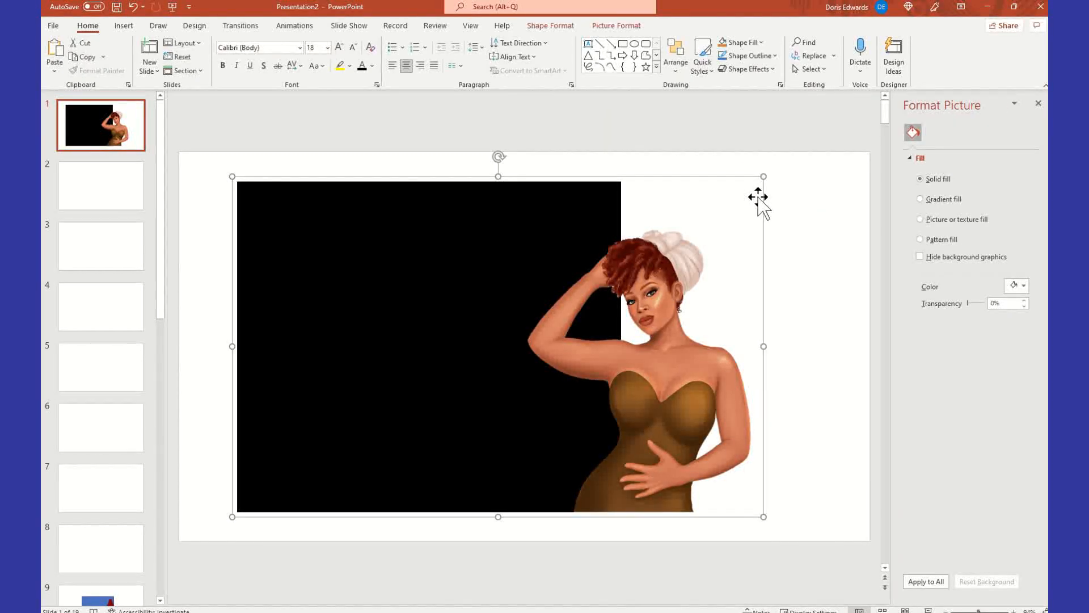
Copy the grouped design on slide 1 and apply it from the clipboard as slide 2's background picture fill
right_click(765, 179)
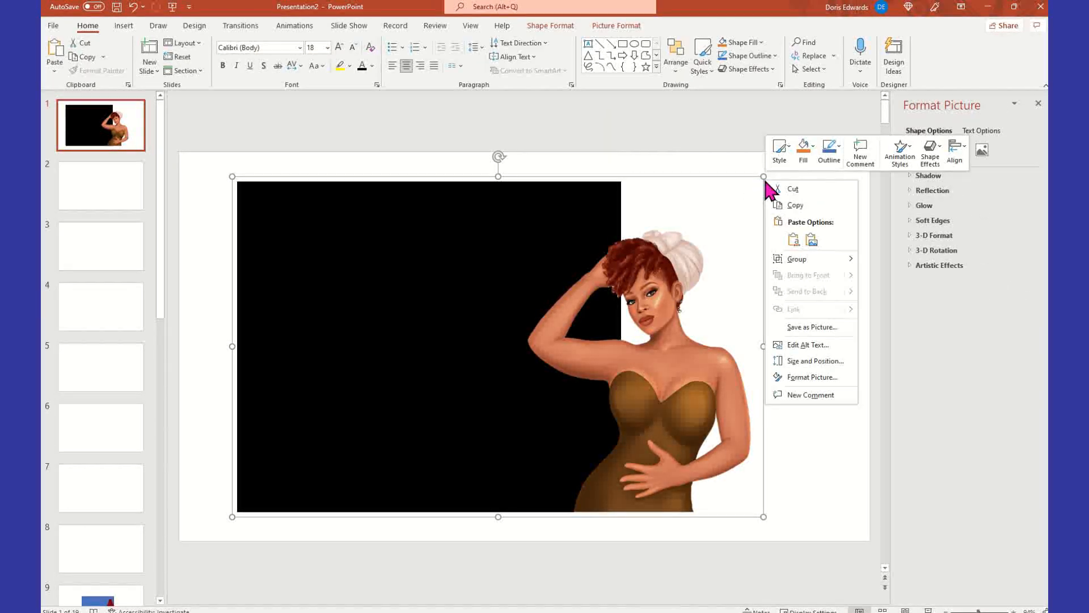
left_click(817, 206)
left_click(97, 206)
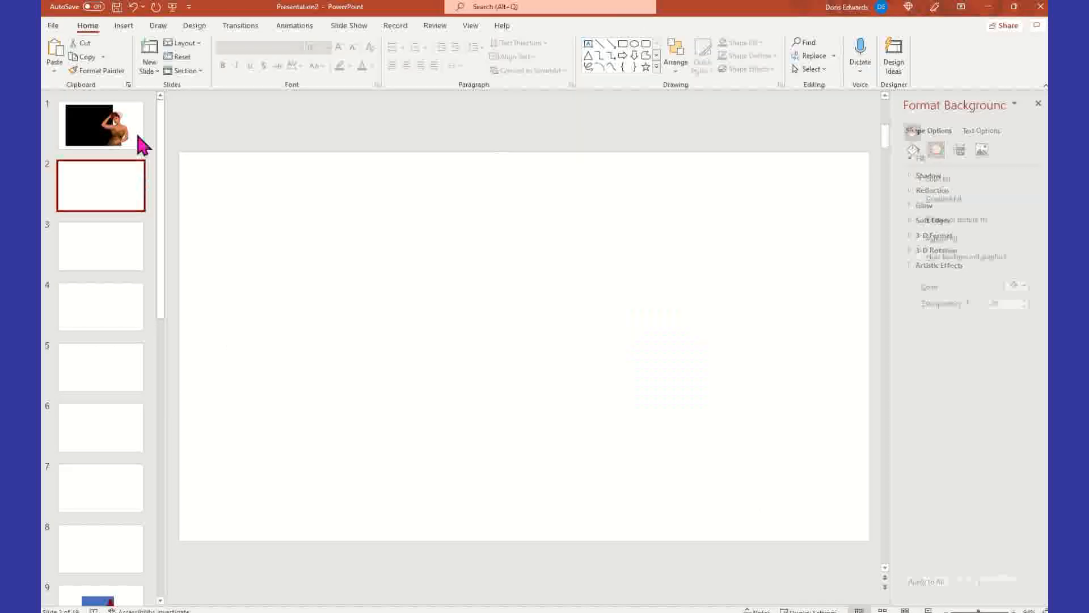
right_click(266, 195)
left_click(323, 310)
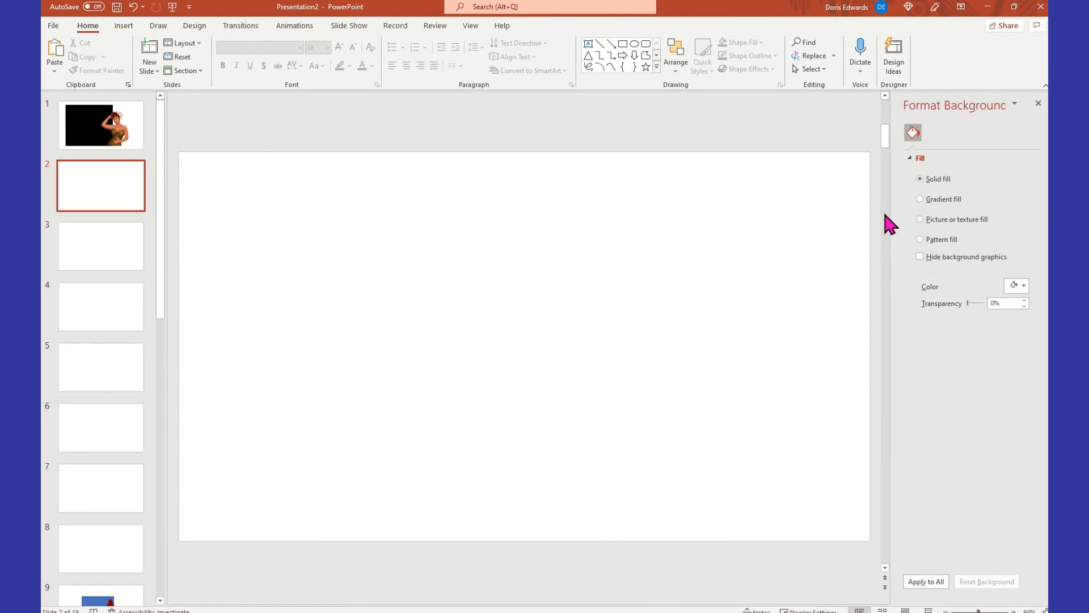
left_click(921, 219)
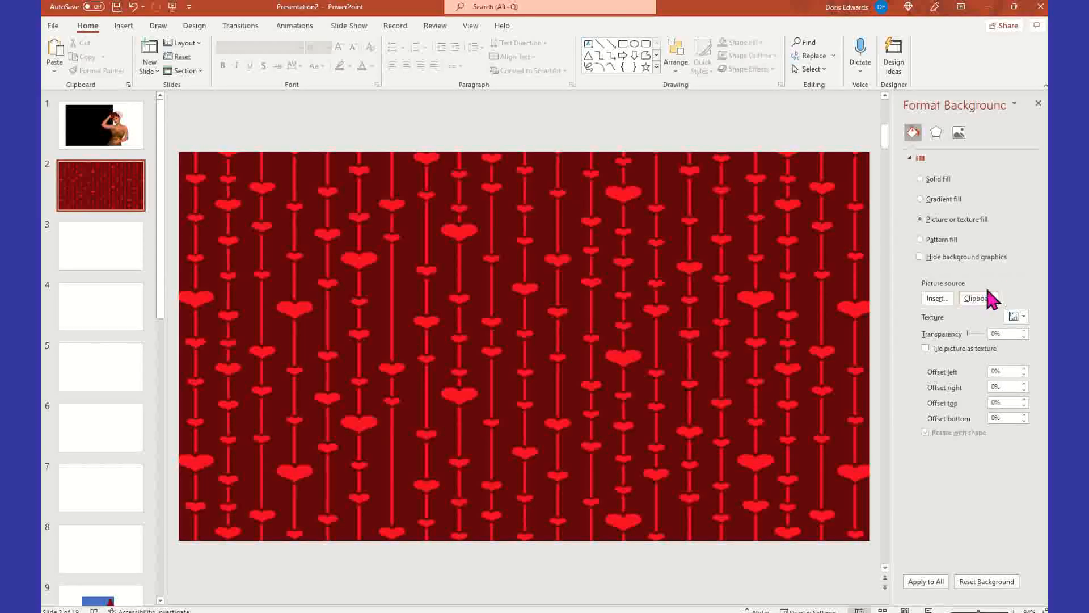
left_click(970, 297)
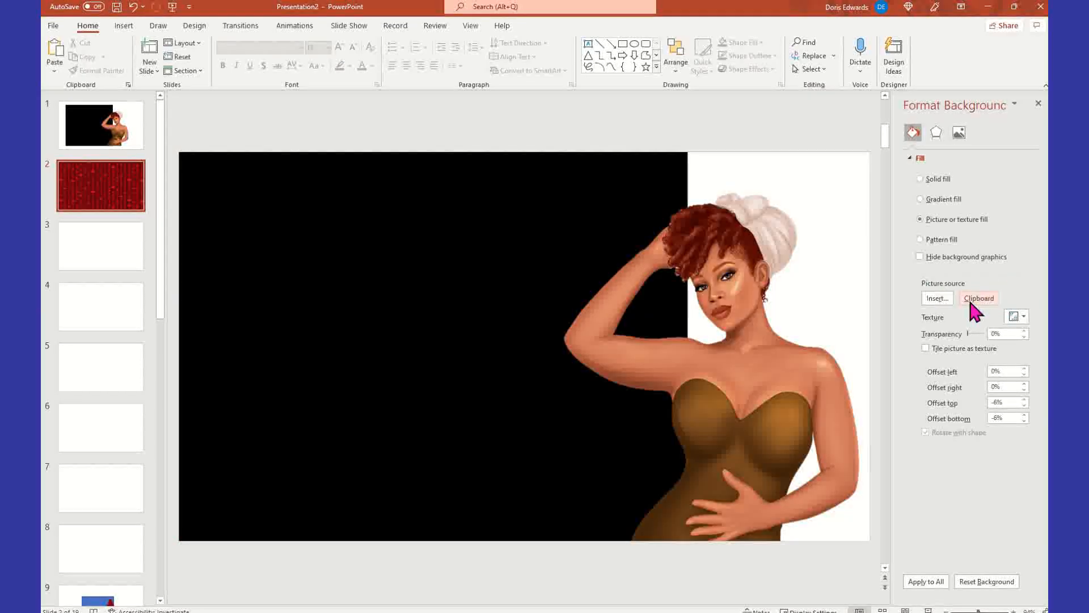
left_click_drag(423, 195, 706, 419)
left_click_drag(684, 460, 692, 453)
mouse_move(795, 347)
left_mouse_down()
mouse_move(380, 497)
mouse_move(726, 90)
mouse_move(737, 113)
left_mouse_up()
mouse_move(677, 277)
left_mouse_down()
mouse_move(649, 443)
mouse_move(797, 405)
mouse_move(801, 420)
left_mouse_up()
mouse_move(732, 227)
left_mouse_down()
mouse_move(578, 221)
mouse_move(613, 227)
left_mouse_up()
Move the grouped design on slide 1 to the slide's right side
left_click(86, 125)
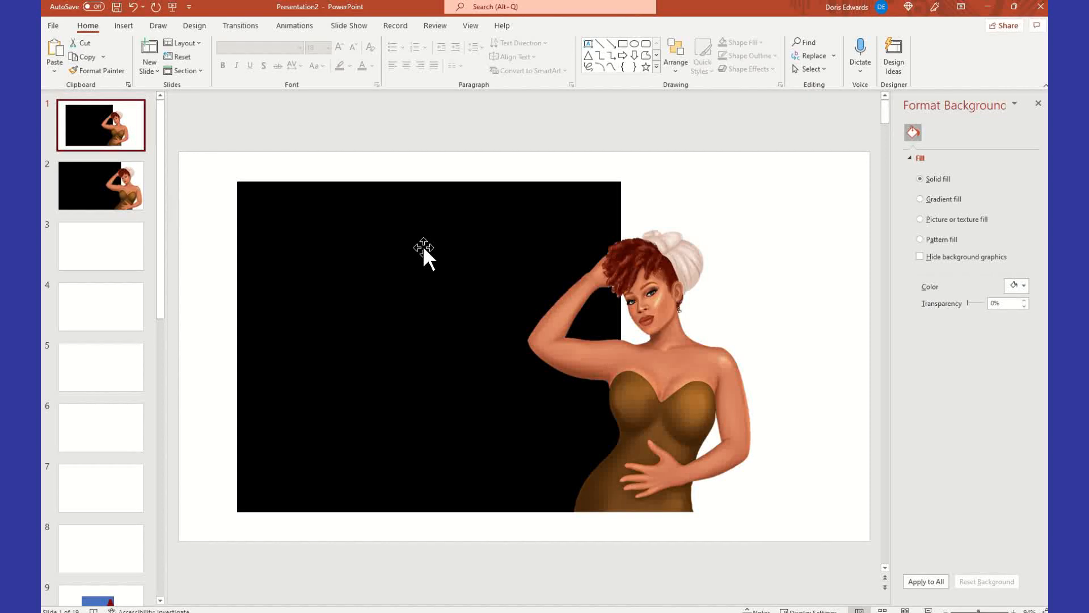
left_click(542, 258)
left_click_drag(532, 366, 464, 337)
left_click_drag(486, 428, 618, 368)
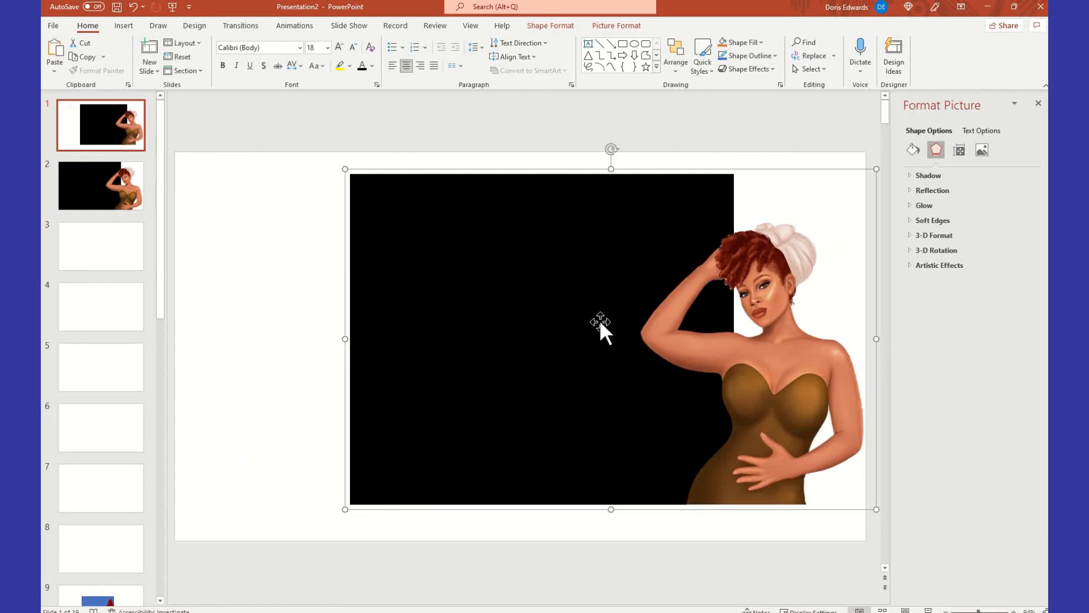
Insert a text box on the upper part of the black rectangle and set its font color to white
left_click(123, 25)
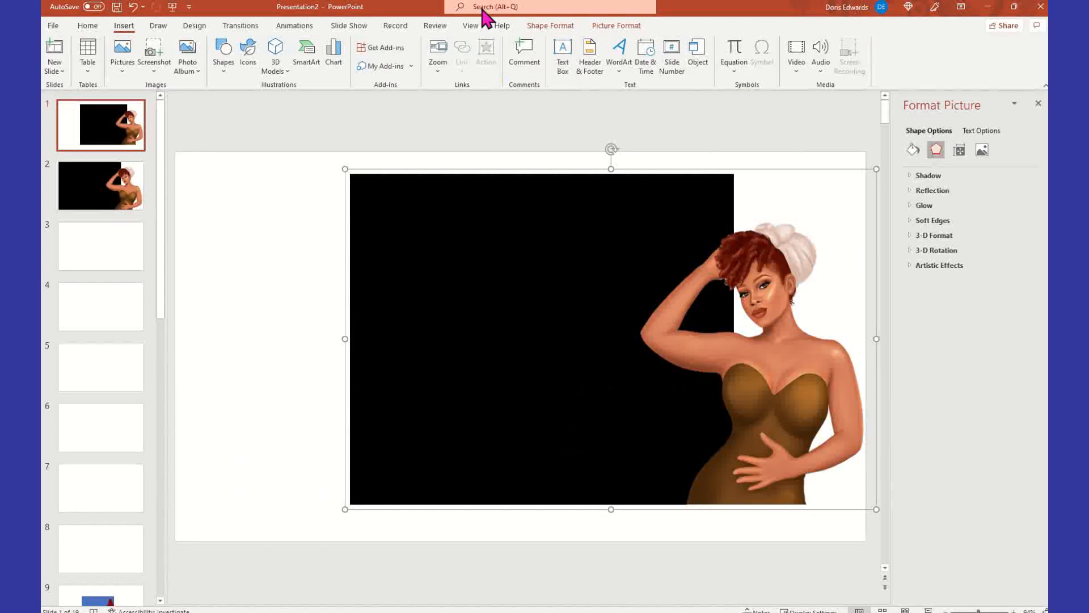
left_click(563, 66)
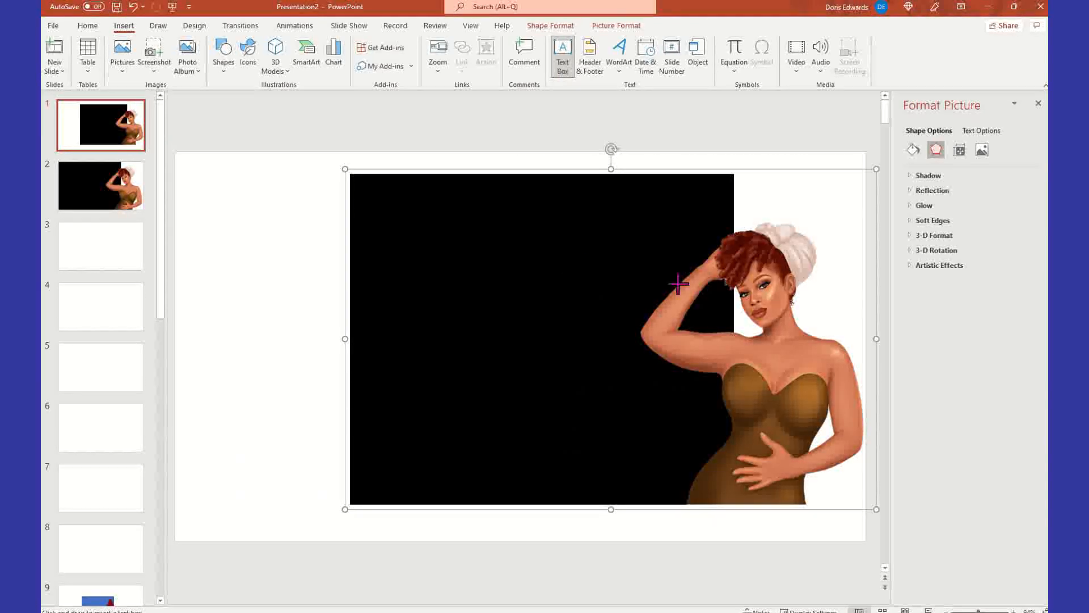
left_click_drag(680, 283, 545, 199)
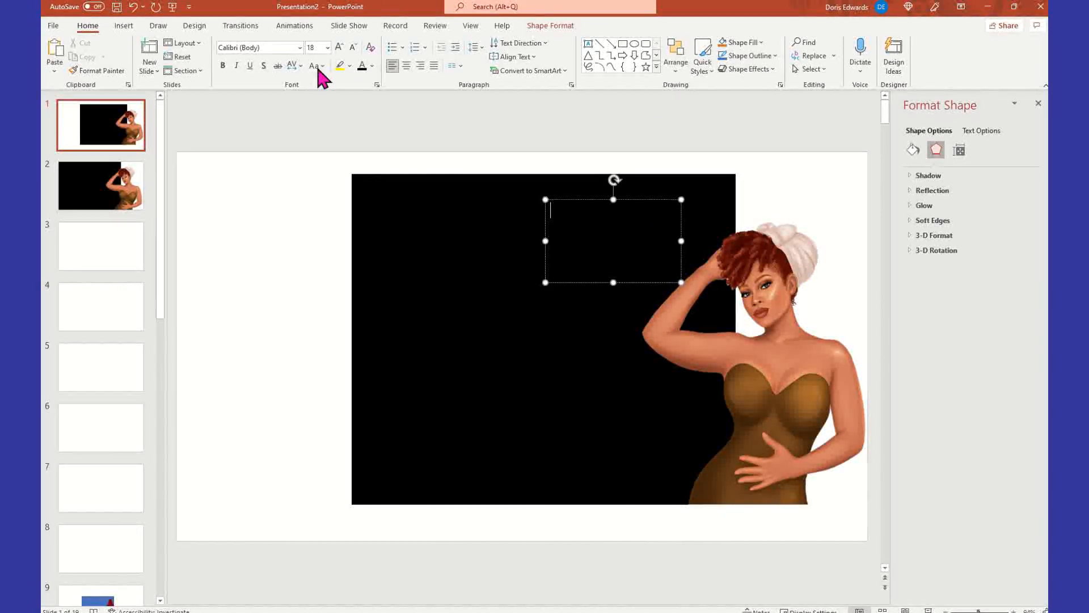
left_click(372, 66)
left_click(367, 94)
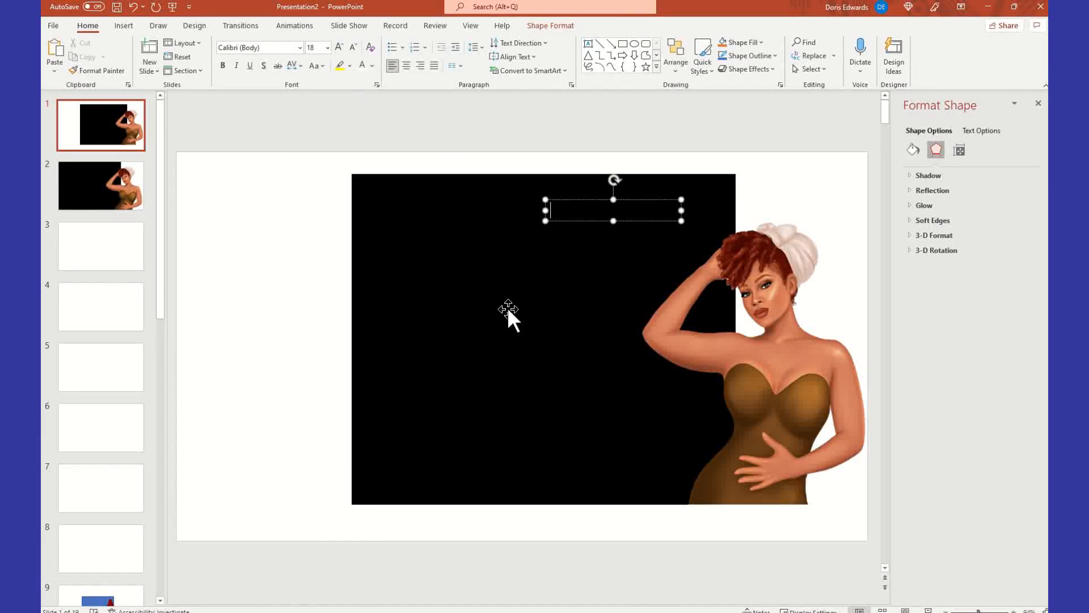
Enter "Hey Babe" with the text box on the white area beside the design, and place it on the black rectangle's upper part
left_click(579, 200)
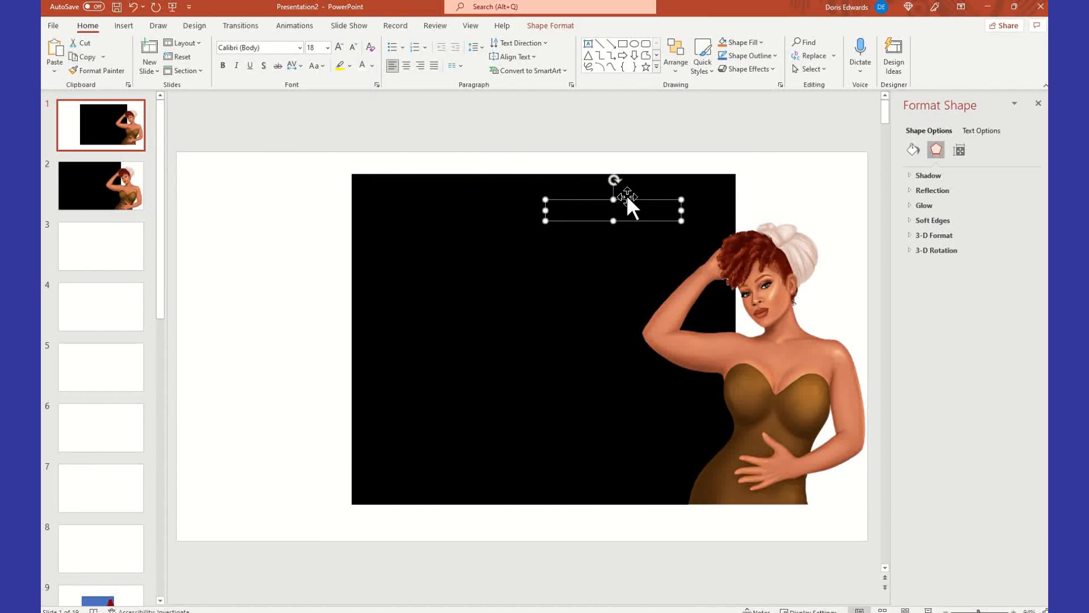
left_click_drag(625, 202, 336, 210)
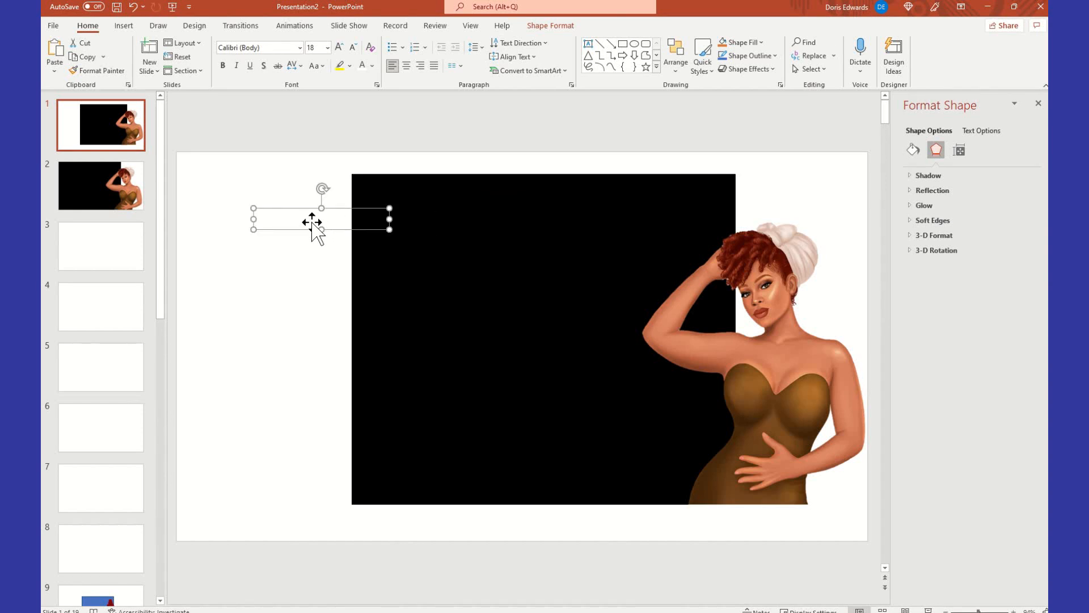
left_click(287, 223)
left_click_drag(264, 218, 217, 215)
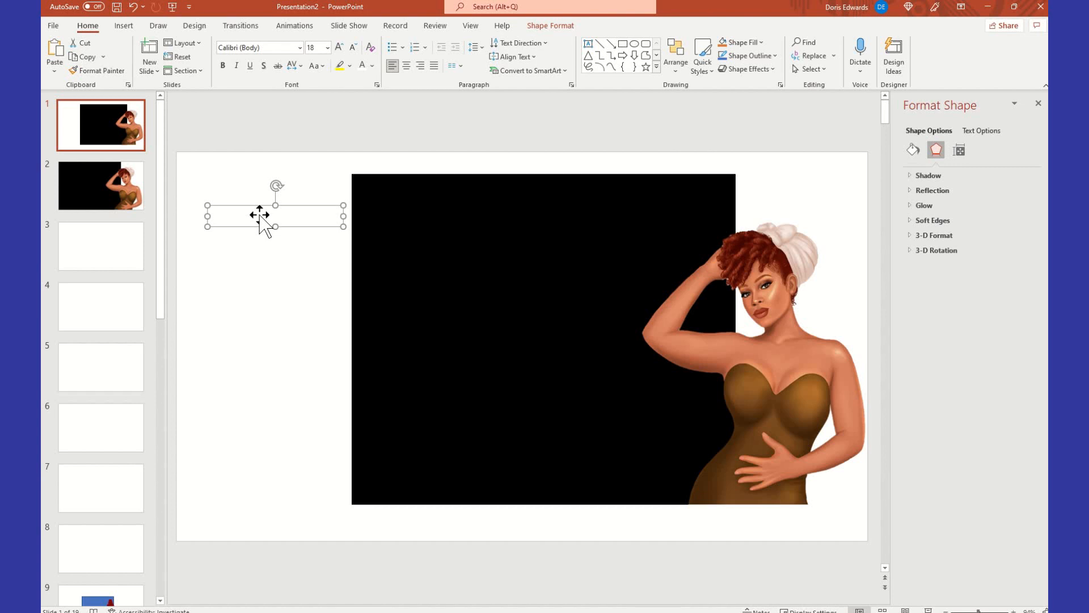
key("ctrl+z")
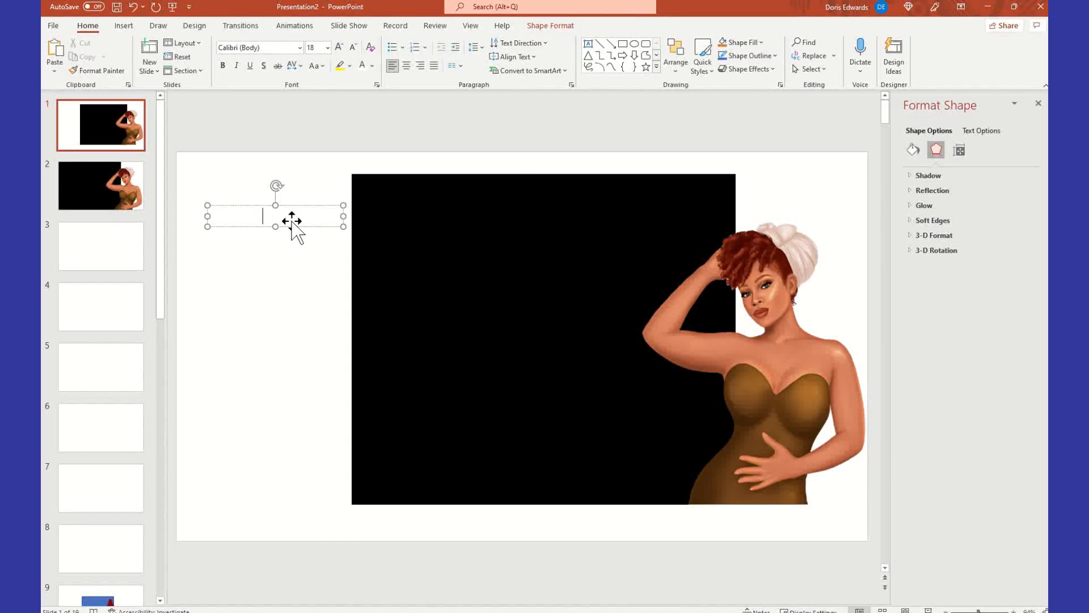
left_click_drag(299, 209, 505, 199)
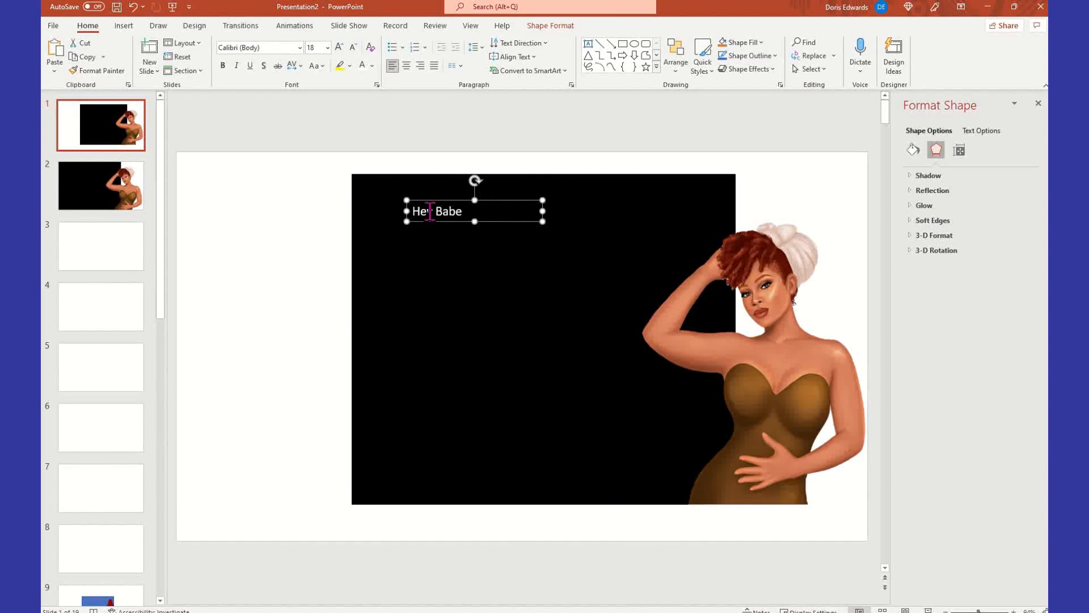
Format "Hey Babe" in bold Kunstler Script at size 54 and place the text box near the woman's head
left_click_drag(415, 213, 509, 212)
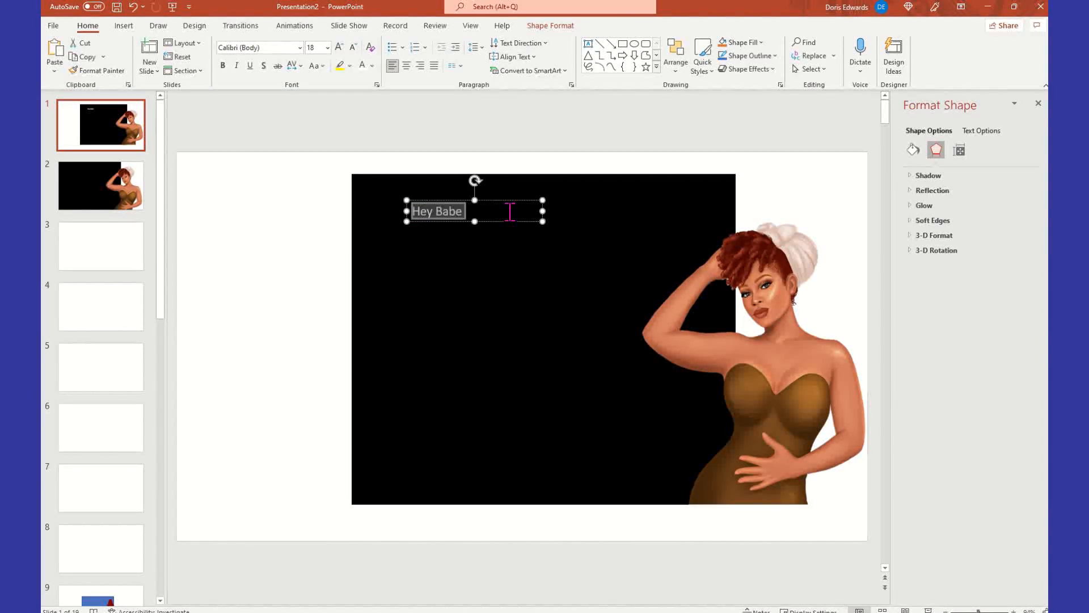
left_click(299, 47)
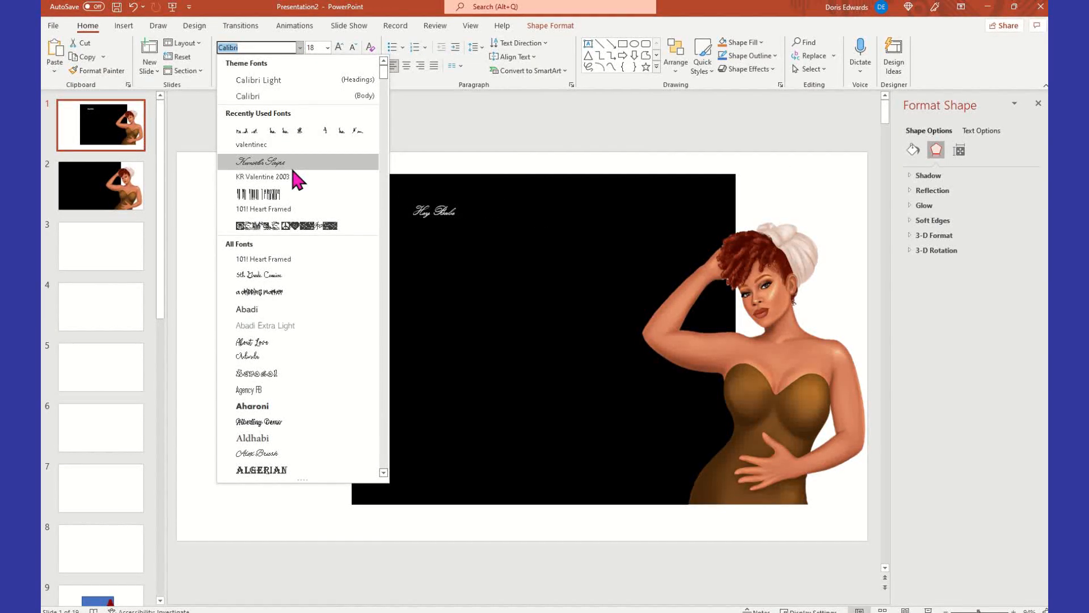
left_click(291, 164)
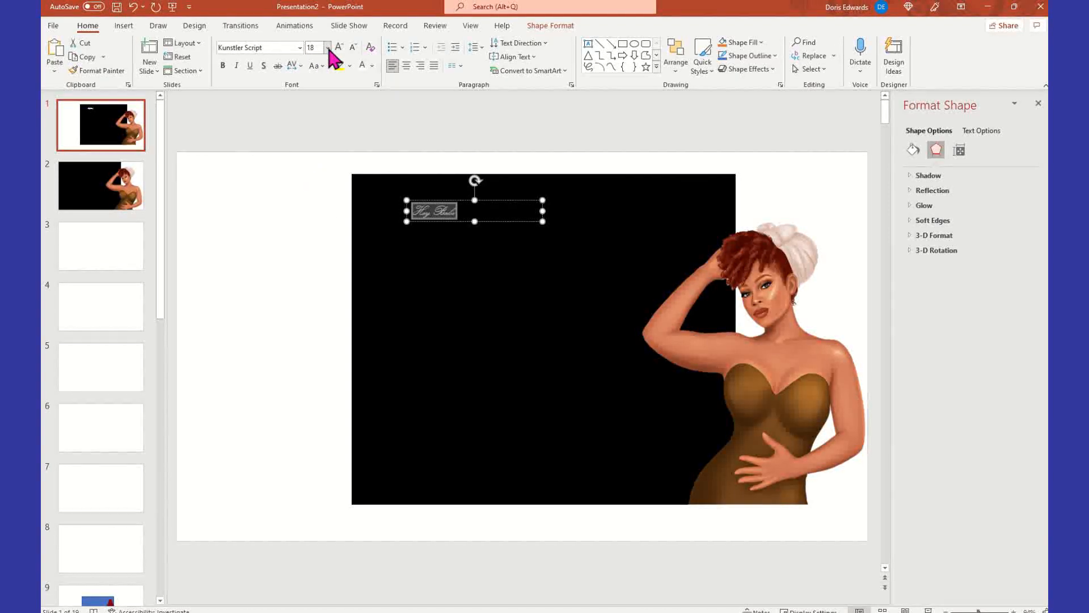
left_click(328, 48)
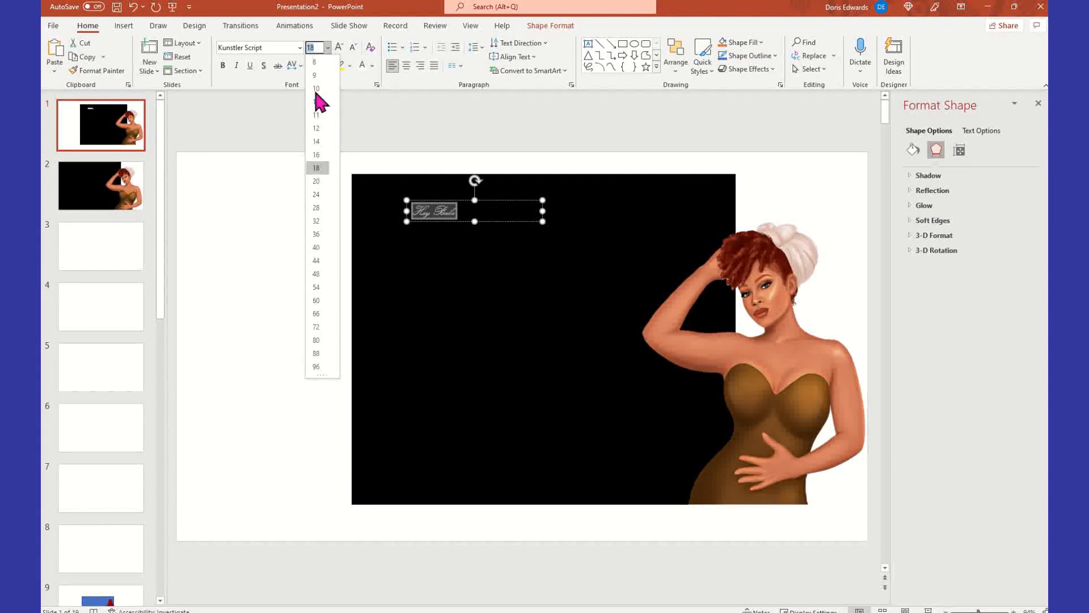
left_click(324, 287)
left_click_drag(502, 202, 700, 184)
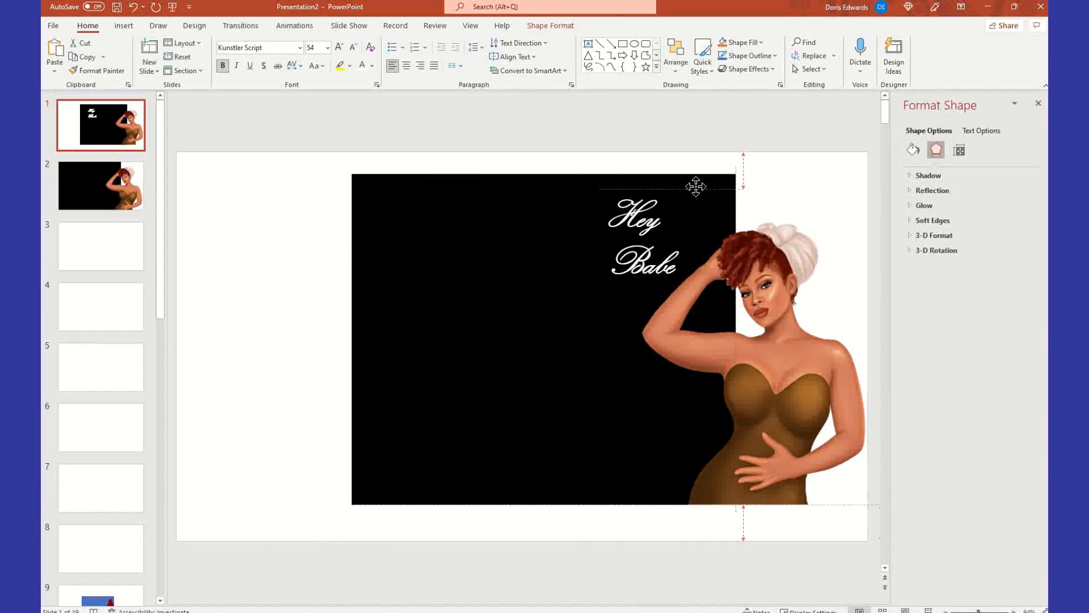
Group the "Hey Babe" text box with the rectangle and woman design, and move the group toward the slide's center
left_click(333, 246)
left_click_drag(308, 153, 893, 517)
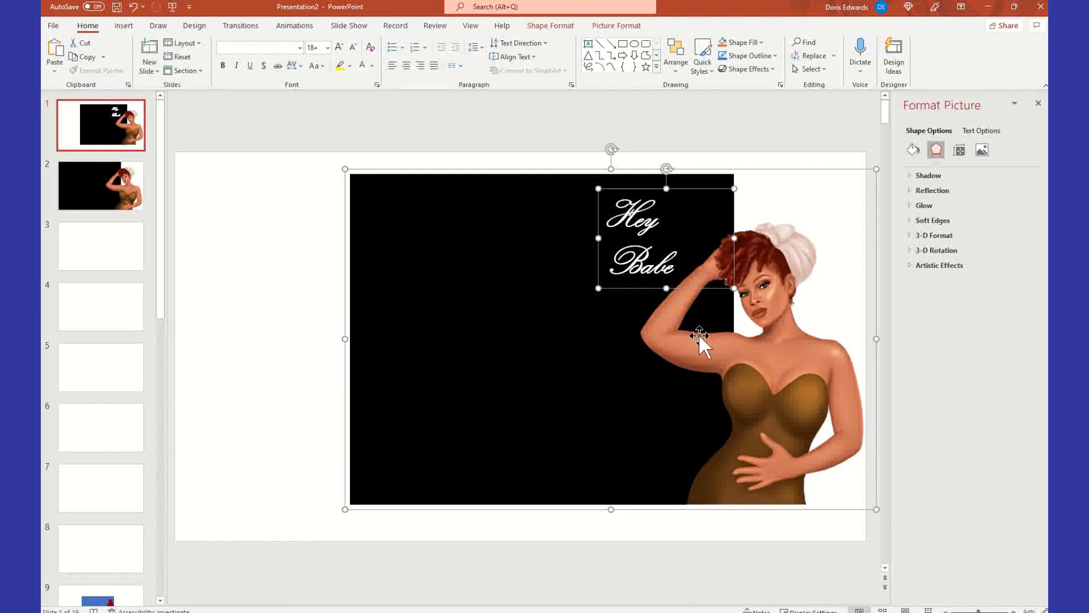
right_click(669, 192)
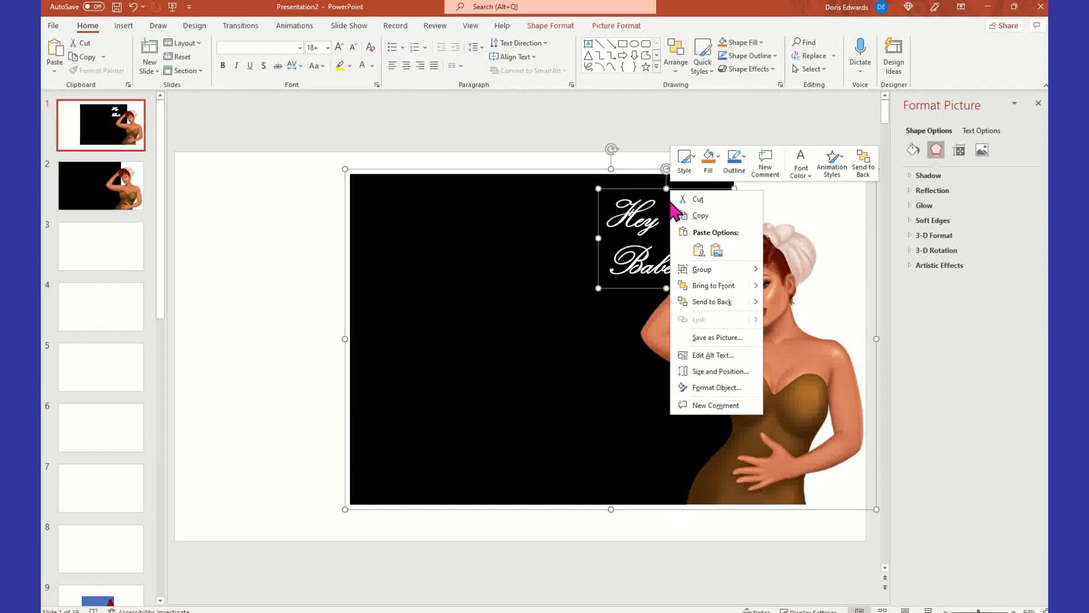
mouse_move(689, 271)
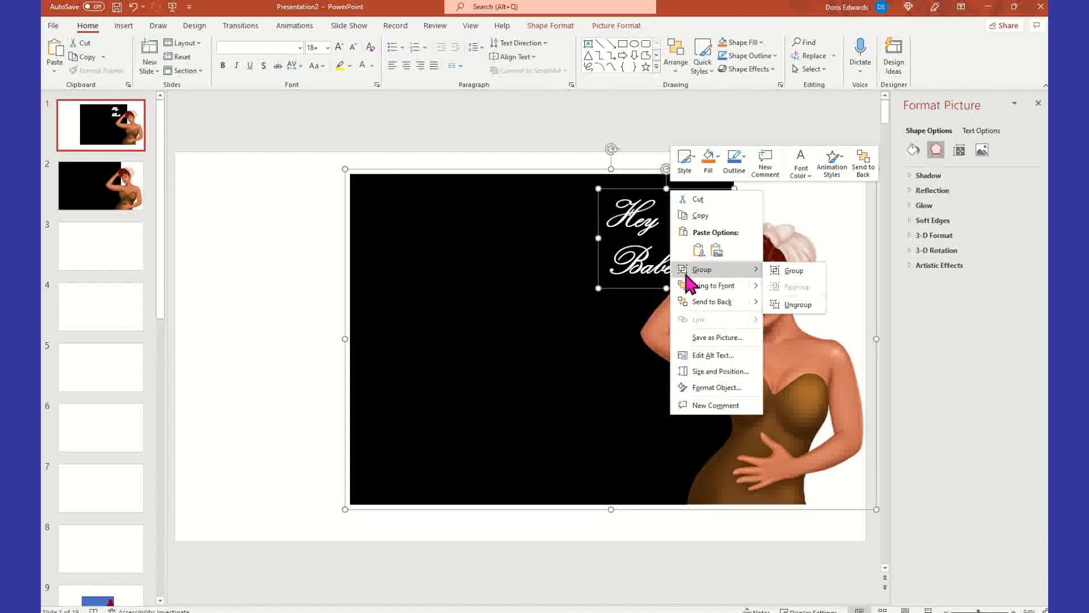
left_click(818, 282)
left_click_drag(694, 321, 577, 329)
left_click(783, 309)
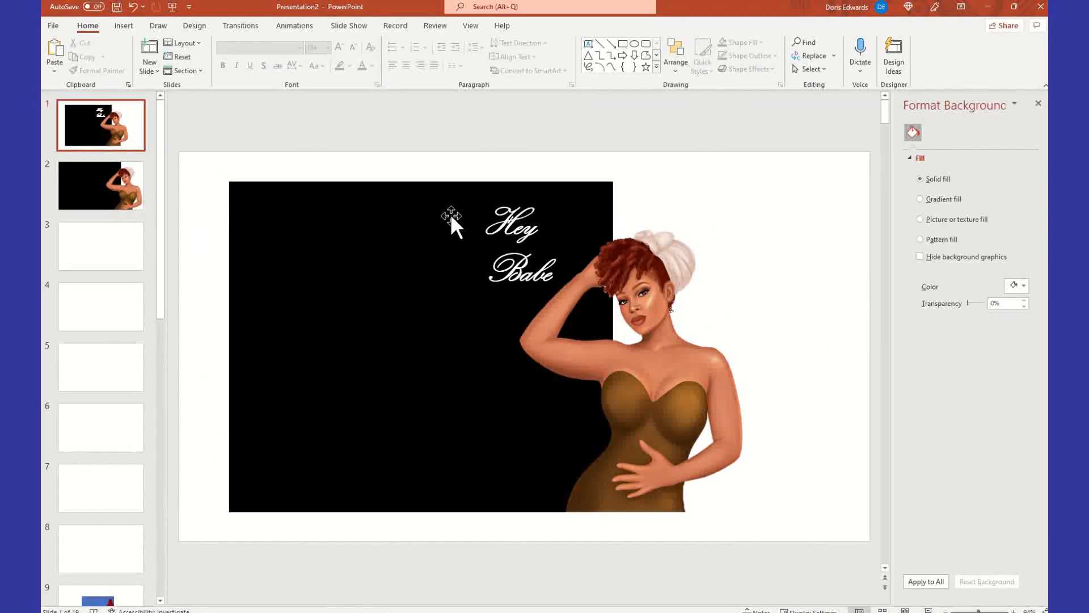